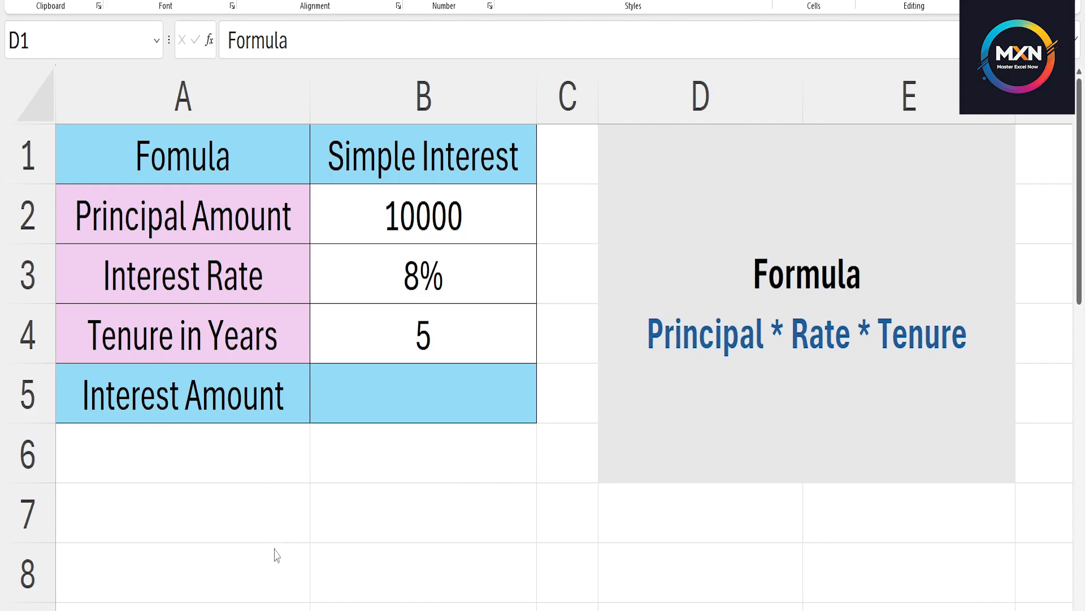
# Calculate the simple interest in cell B5 with the formula =B2*B3*B4.
pyautogui.click(376, 403)
pyautogui.click(376, 403)
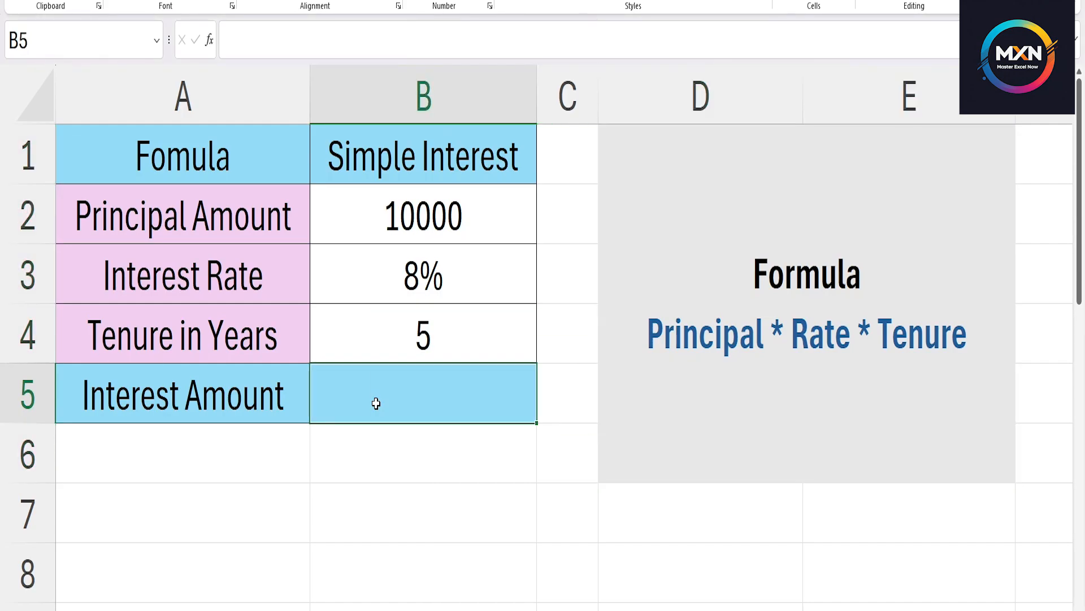
pyautogui.write('=')
pyautogui.press('Up')
pyautogui.press('Up')
pyautogui.press('Up')
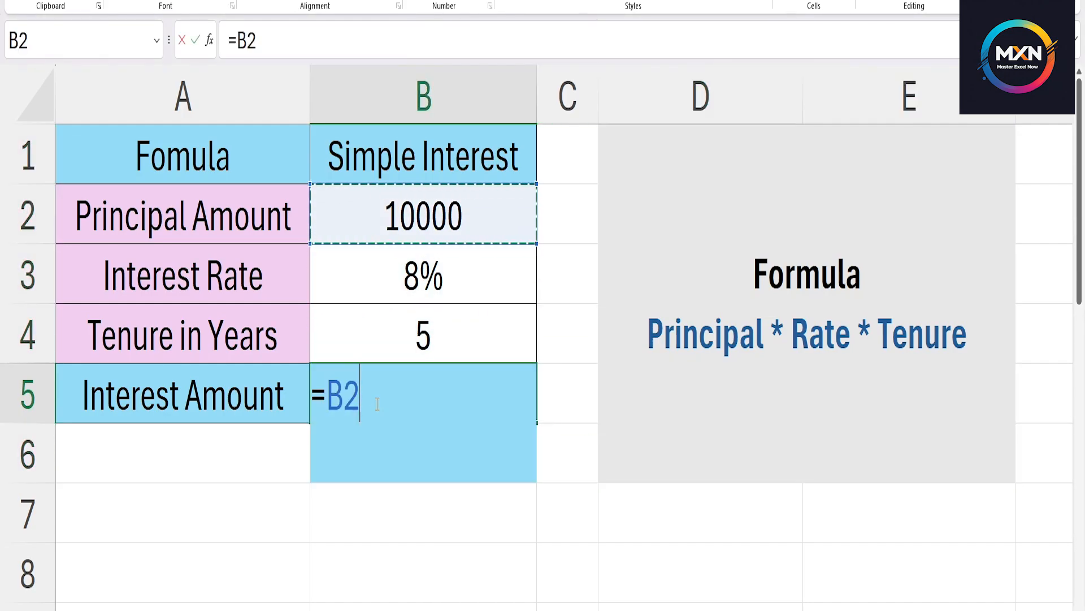
pyautogui.write('*')
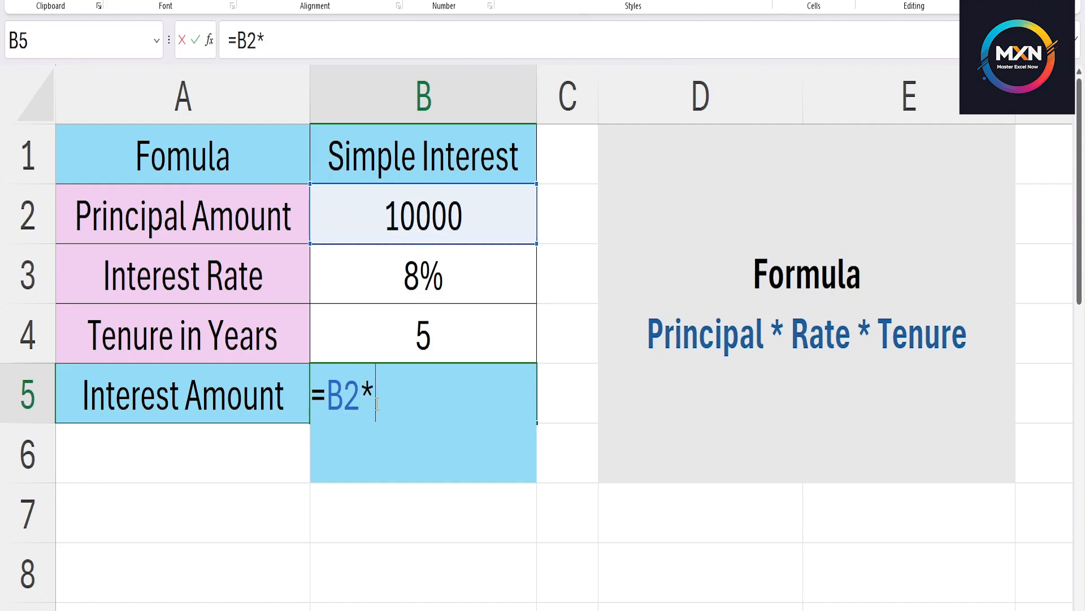
pyautogui.press('Up')
pyautogui.press('Up')
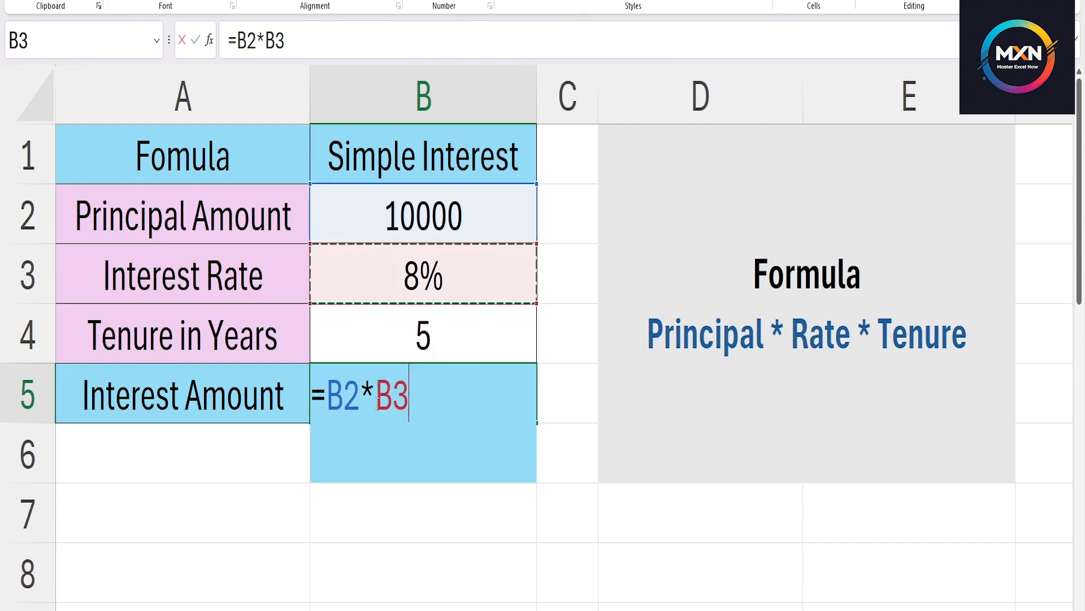
pyautogui.write('*')
pyautogui.press('Up')
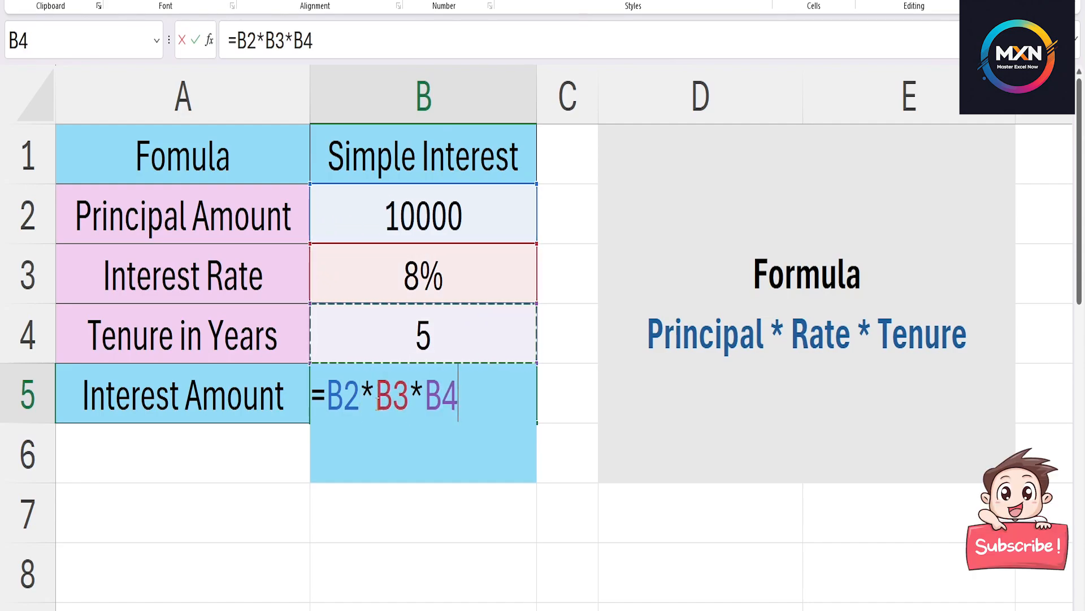
pyautogui.press('Return')
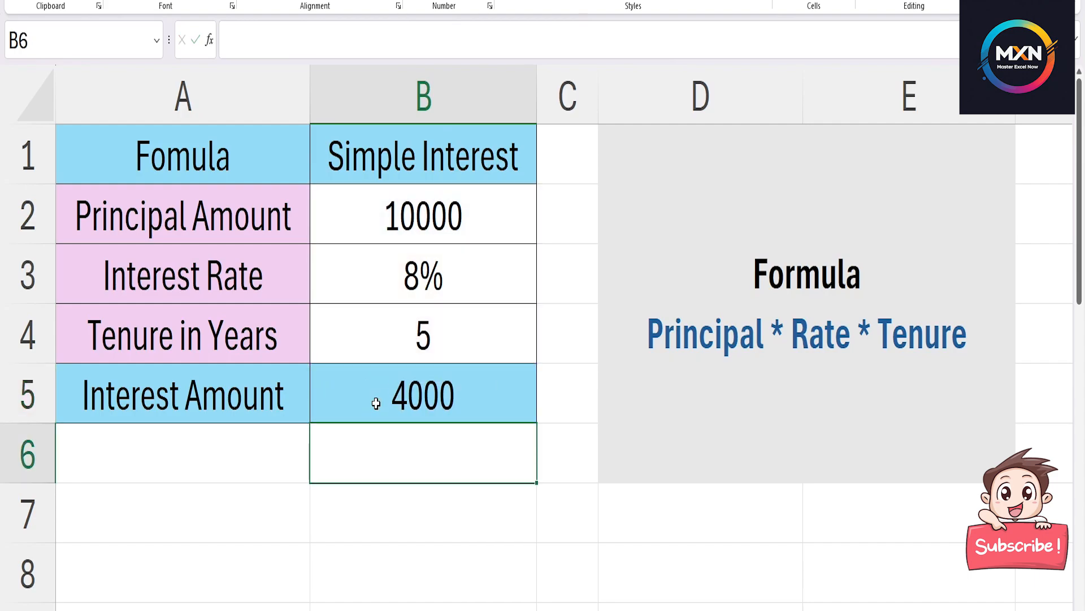
pyautogui.click(376, 403)
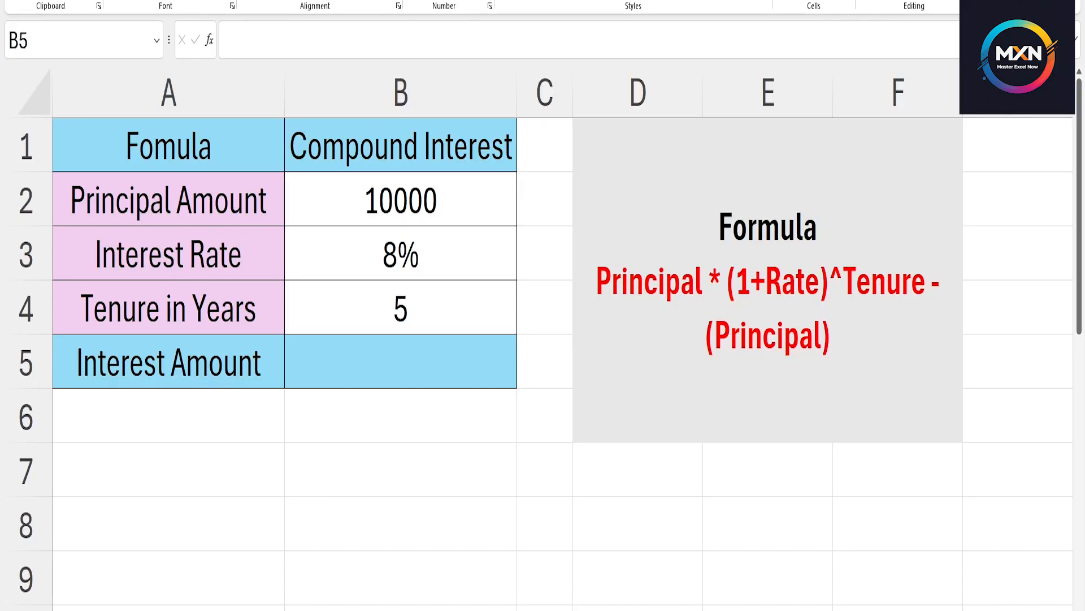
pyautogui.click(367, 372)
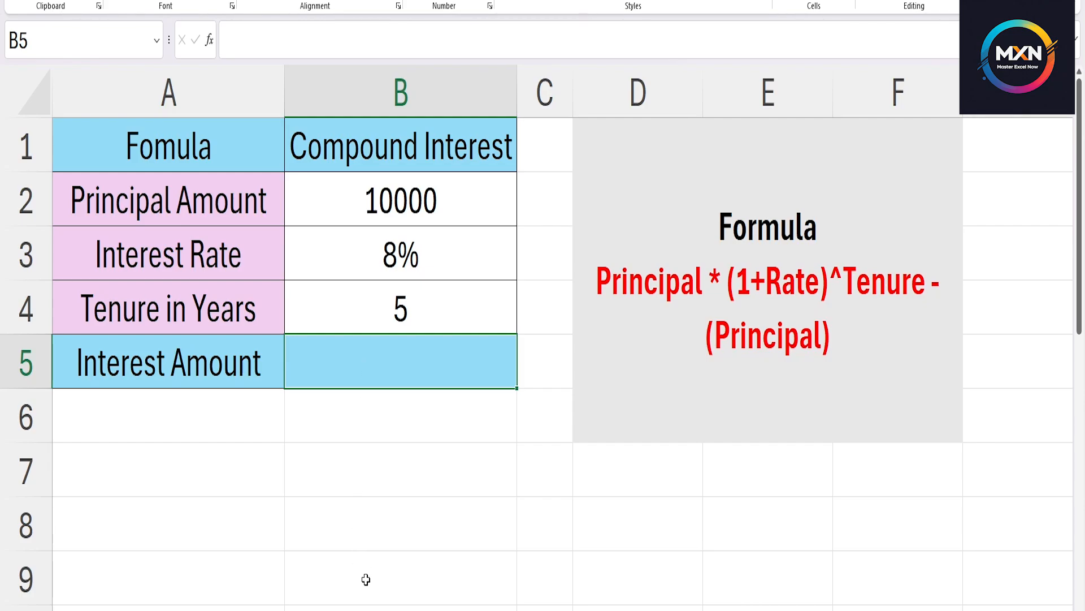
pyautogui.click(364, 579)
pyautogui.click(343, 357)
pyautogui.click(345, 190)
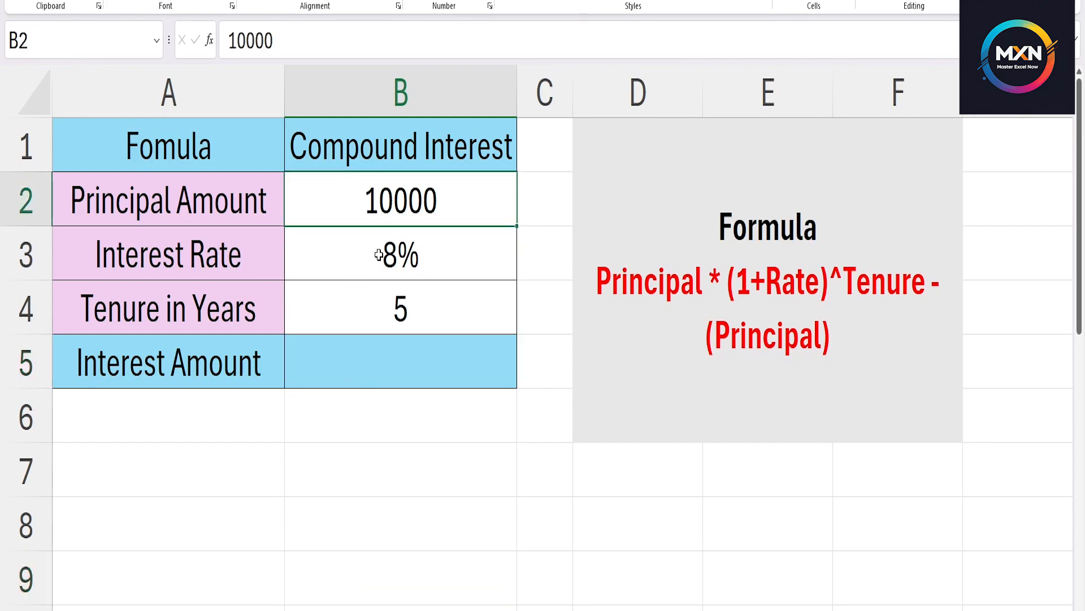
pyautogui.click(345, 235)
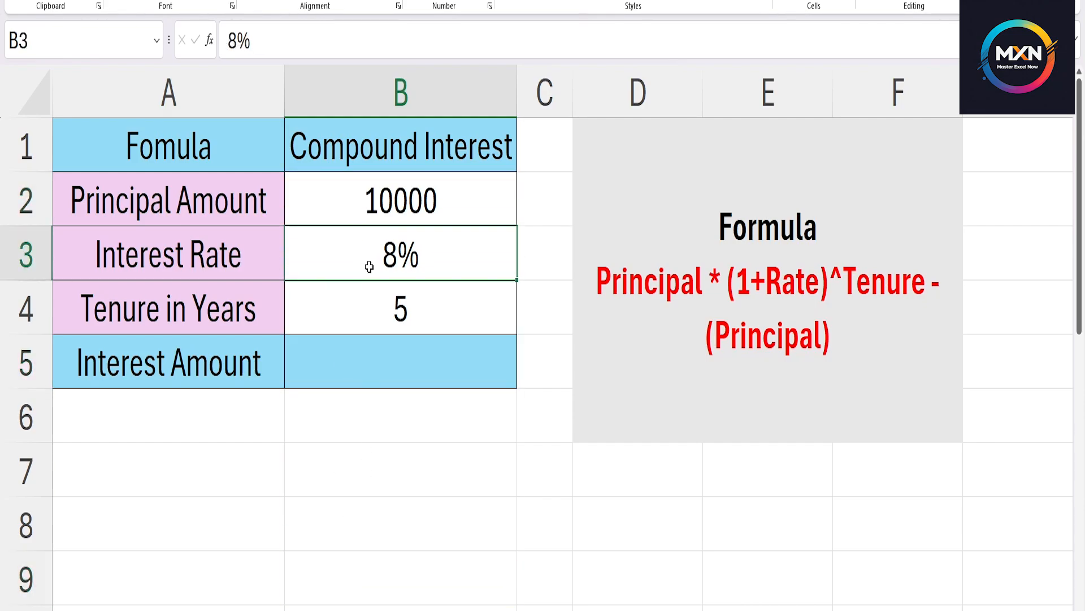
pyautogui.click(387, 297)
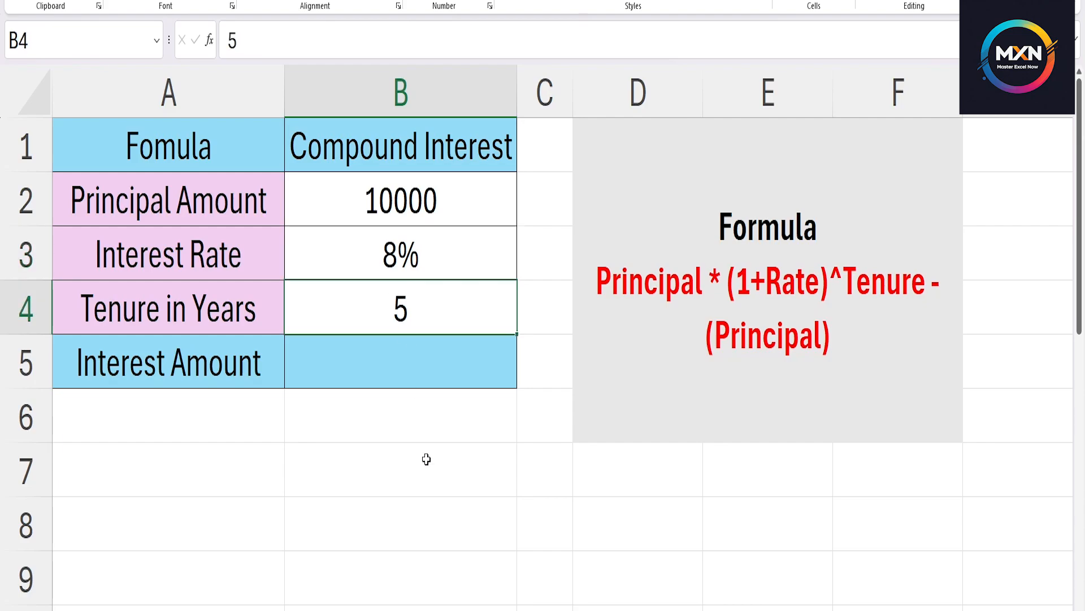
# Calculate the compound interest in cell B5 with the formula =B2*(1+B3)^B4-(B2).
pyautogui.click(402, 365)
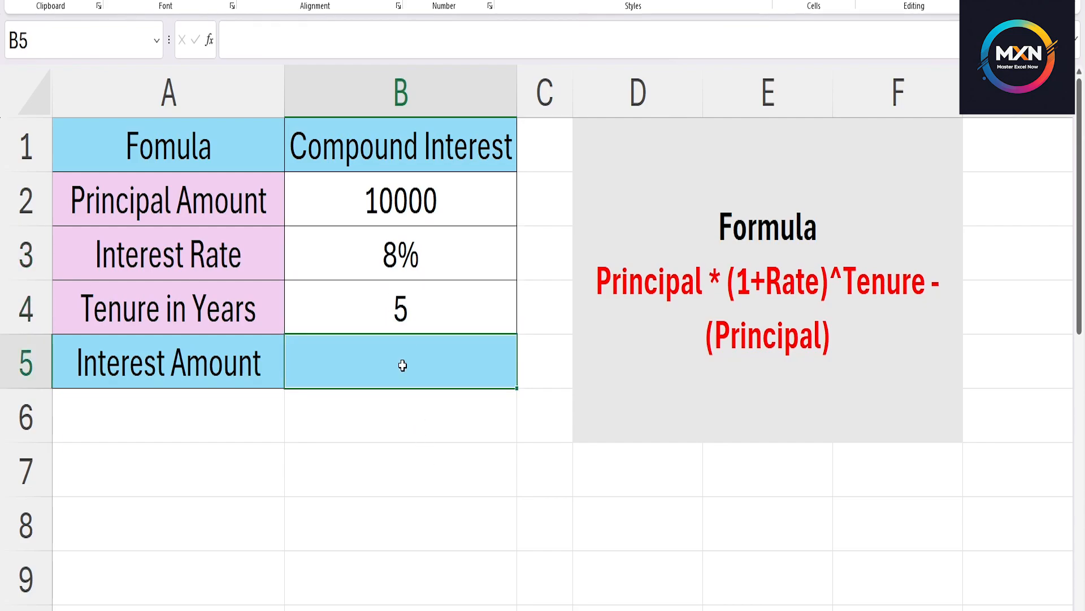
pyautogui.write('=')
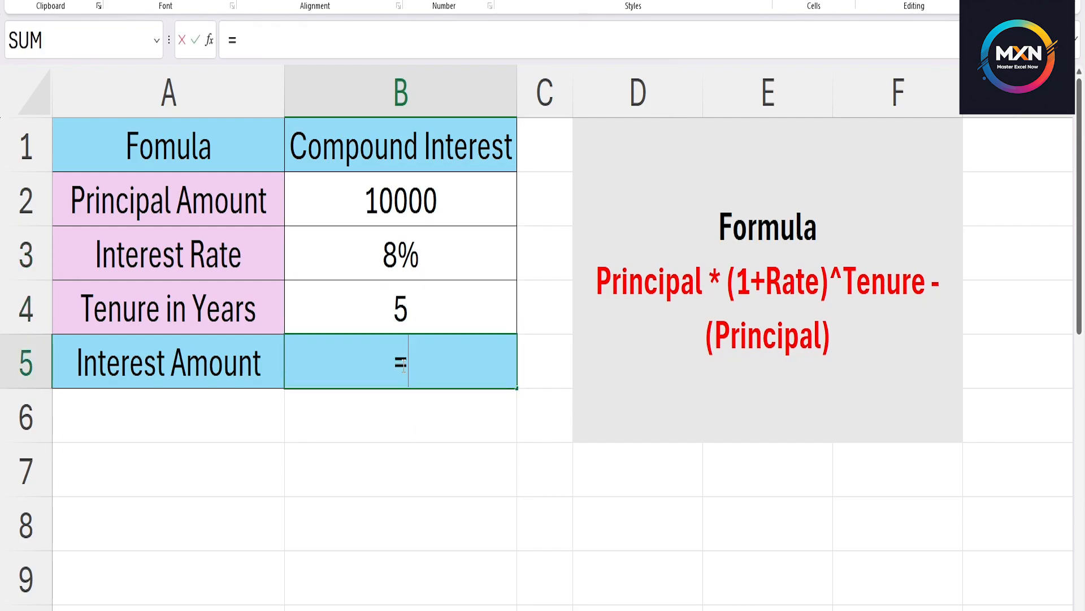
pyautogui.click(333, 210)
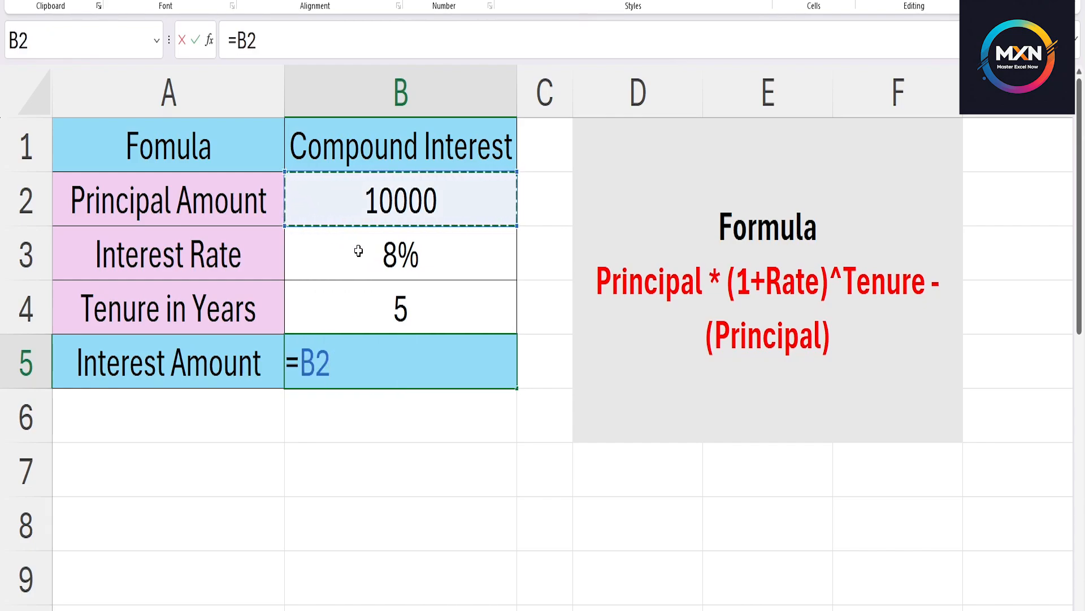
pyautogui.write('*(')
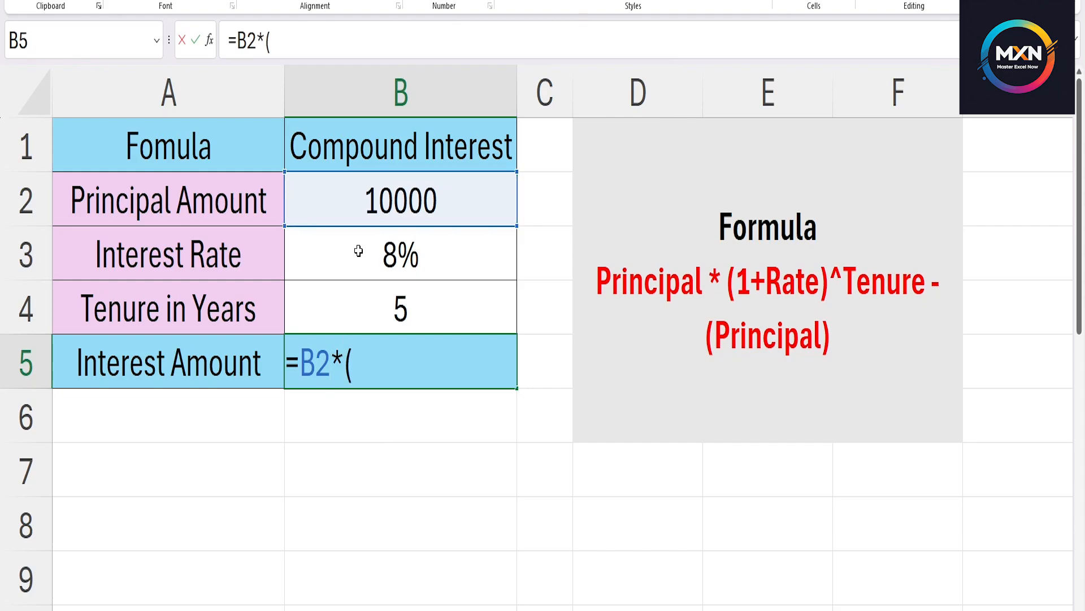
pyautogui.write('1+')
pyautogui.click(397, 248)
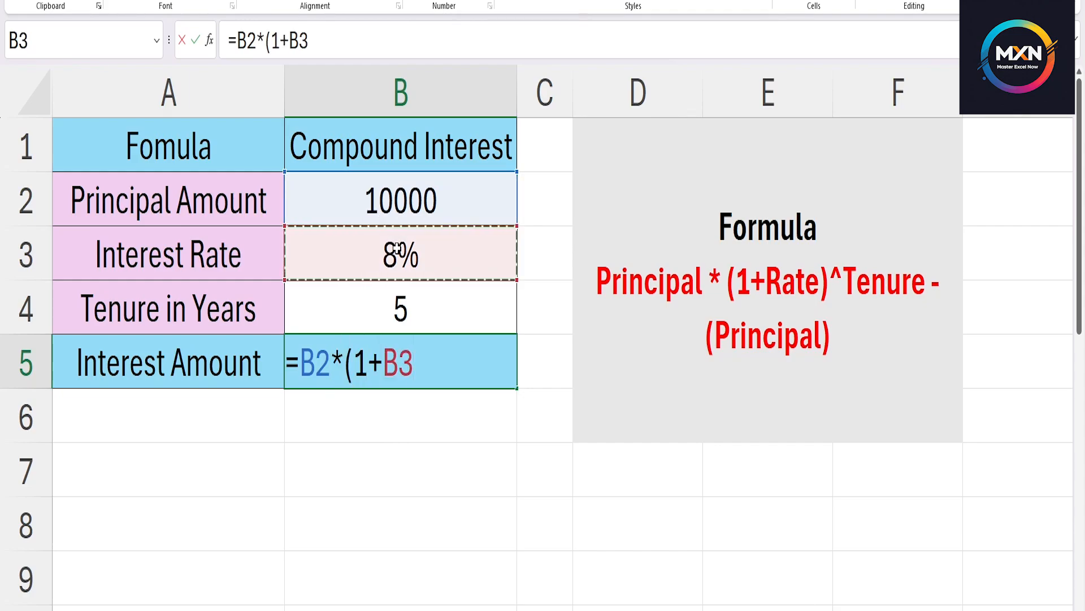
pyautogui.write(')')
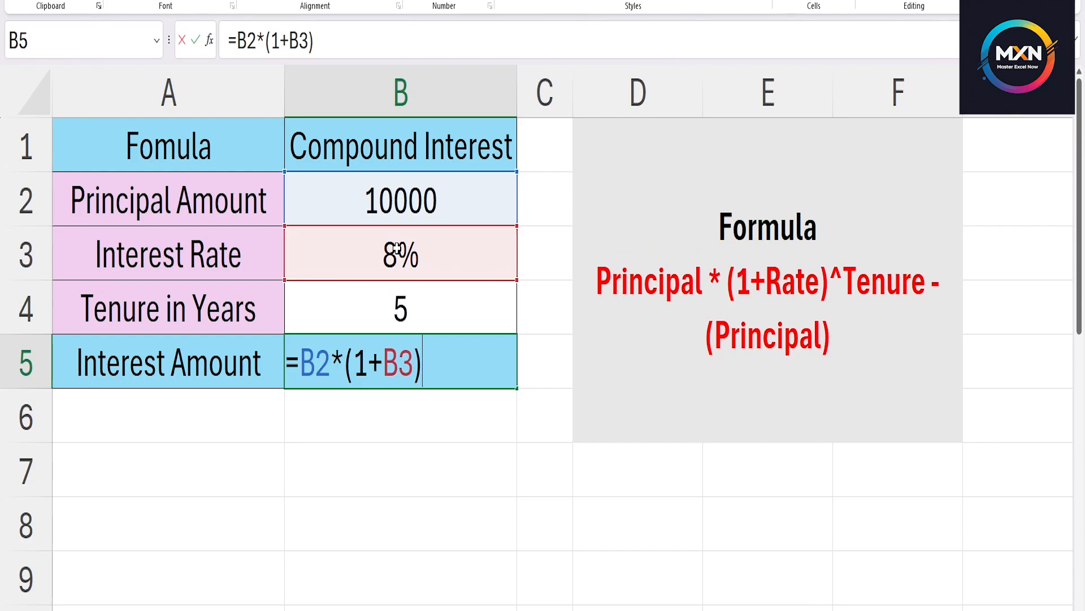
pyautogui.write('^')
pyautogui.click(414, 303)
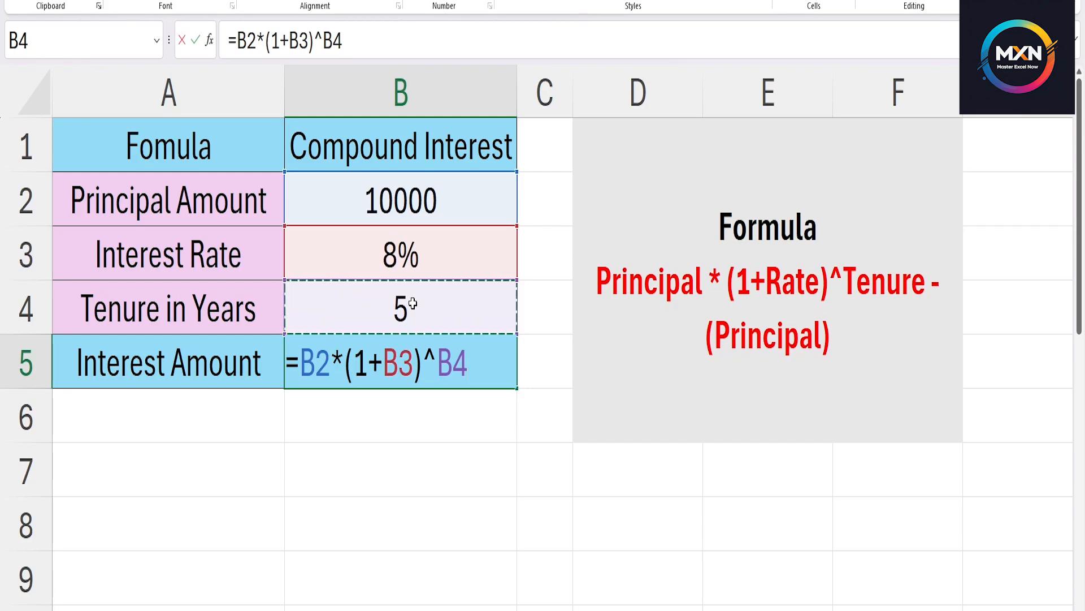
pyautogui.write('-(')
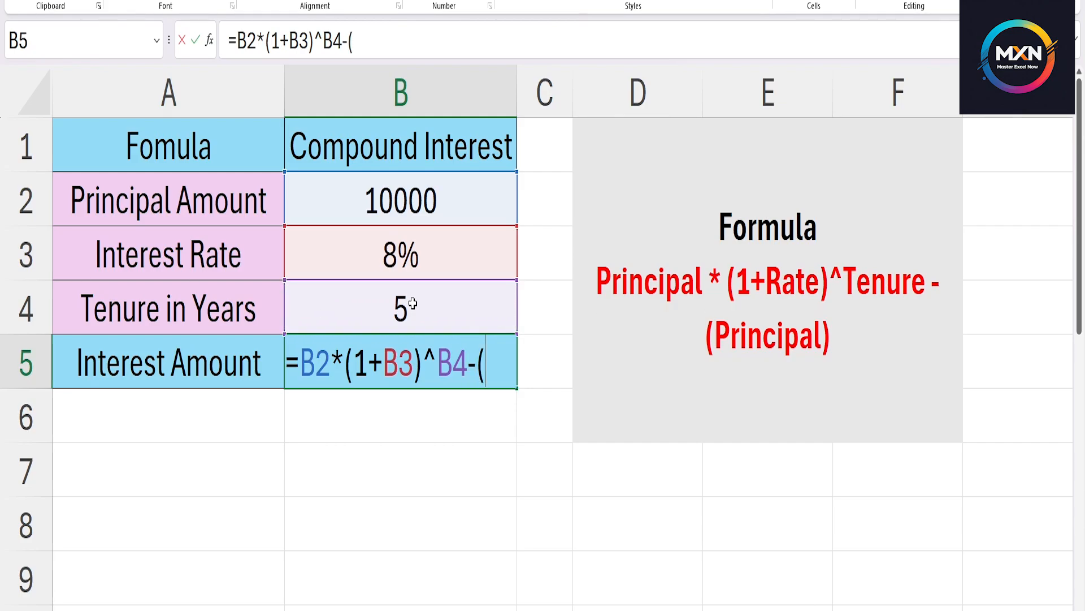
pyautogui.click(395, 212)
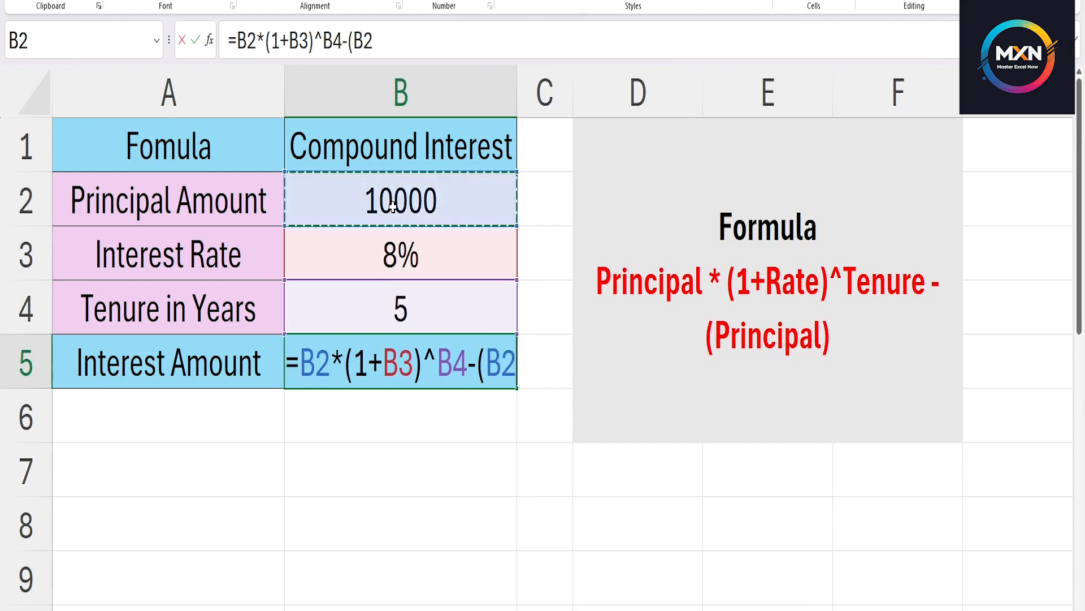
pyautogui.write(')')
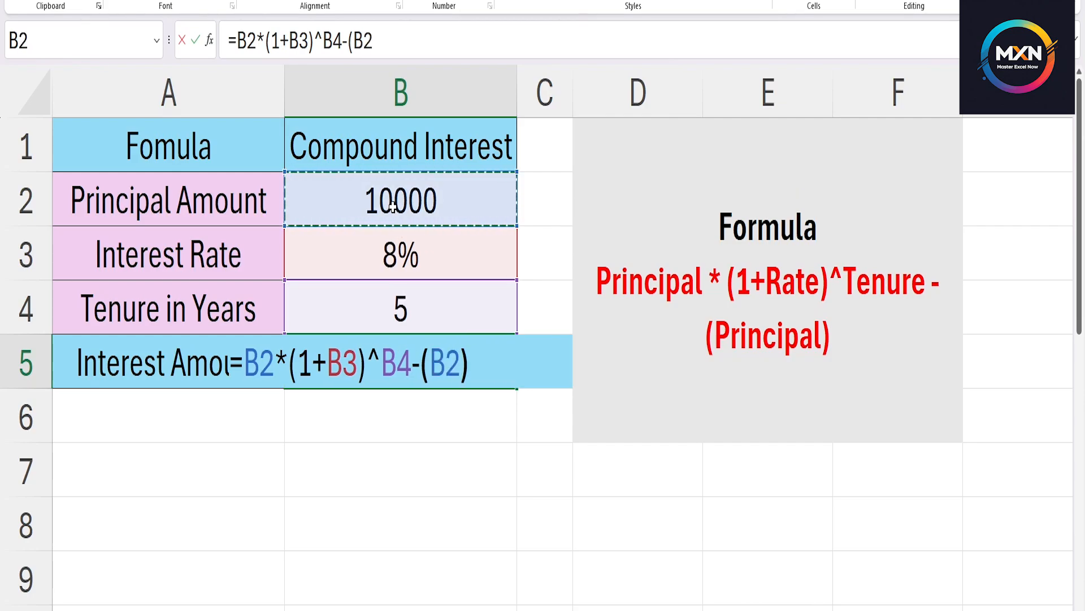
pyautogui.press('Return')
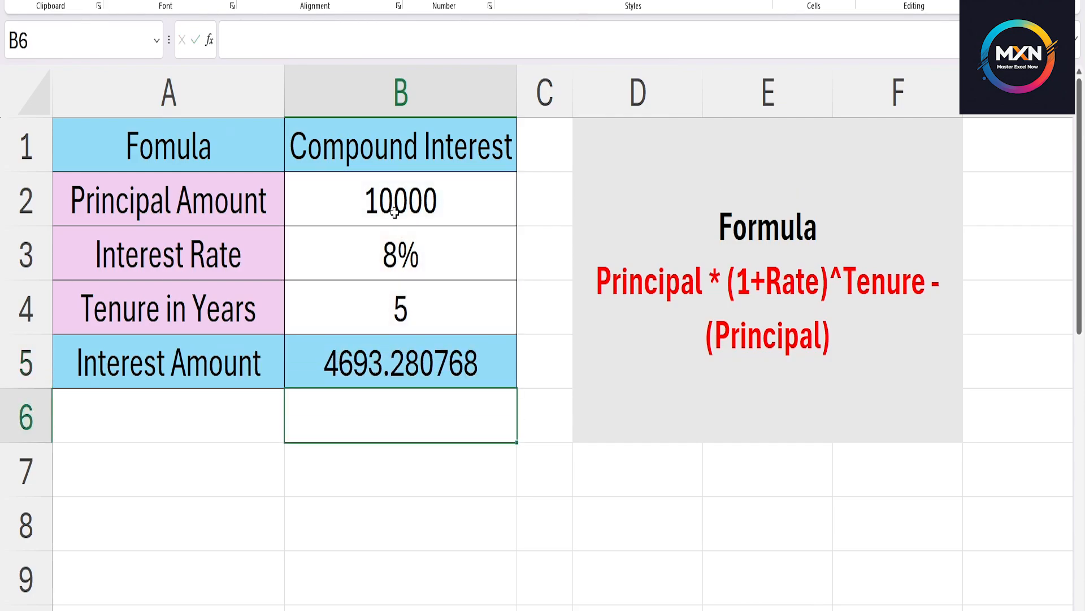
# Decrease the number of decimal places displayed for the compound interest amount in B5.
pyautogui.click(414, 376)
pyautogui.hotkey('alt', 'h')
pyautogui.press('9')
pyautogui.hotkey('alt', 'h')
pyautogui.press('9')
pyautogui.hotkey('alt', 'h')
pyautogui.press('9')
pyautogui.hotkey('alt', 'h')
pyautogui.press('9')
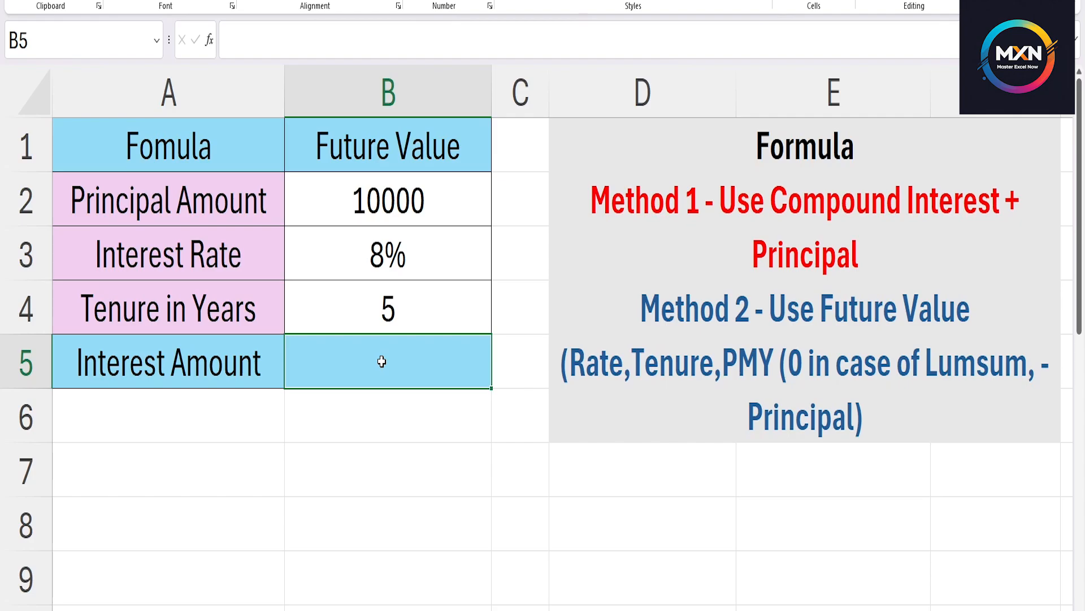
# Calculate the future value in cell B5 with the formula =B2*(1+B3)^B4.
pyautogui.write('=')
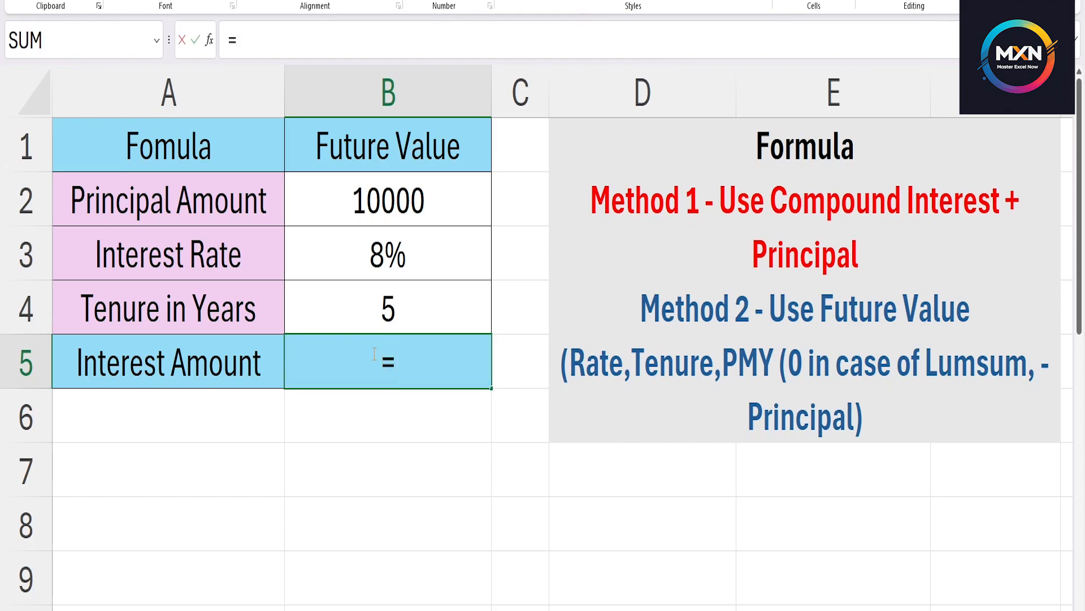
pyautogui.click(345, 206)
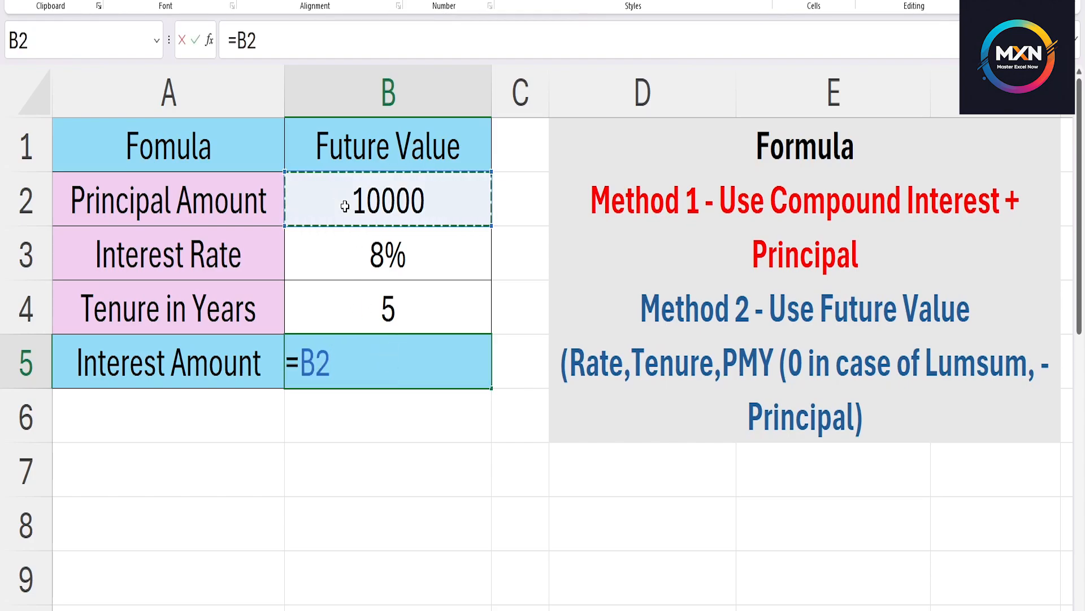
pyautogui.write('*(1+')
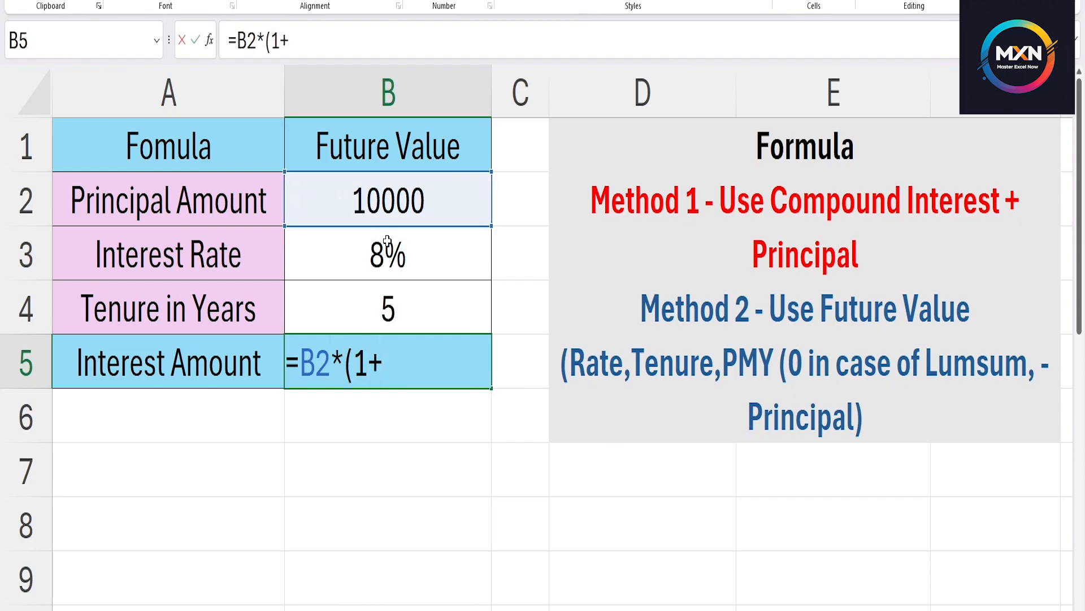
pyautogui.click(391, 253)
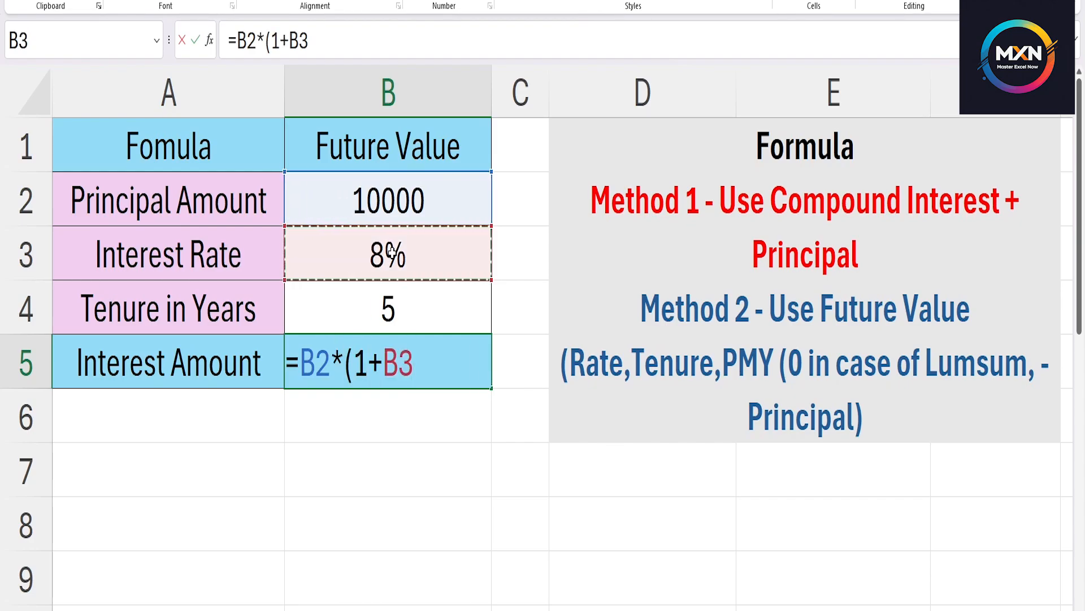
pyautogui.write(')')
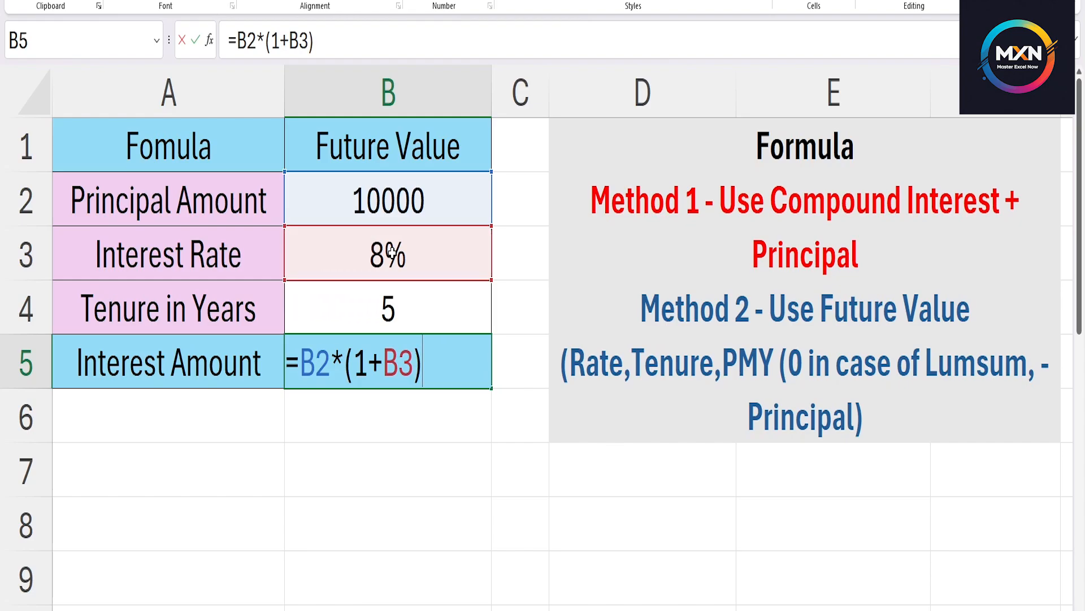
pyautogui.write('^')
pyautogui.click(417, 312)
pyautogui.press('Return')
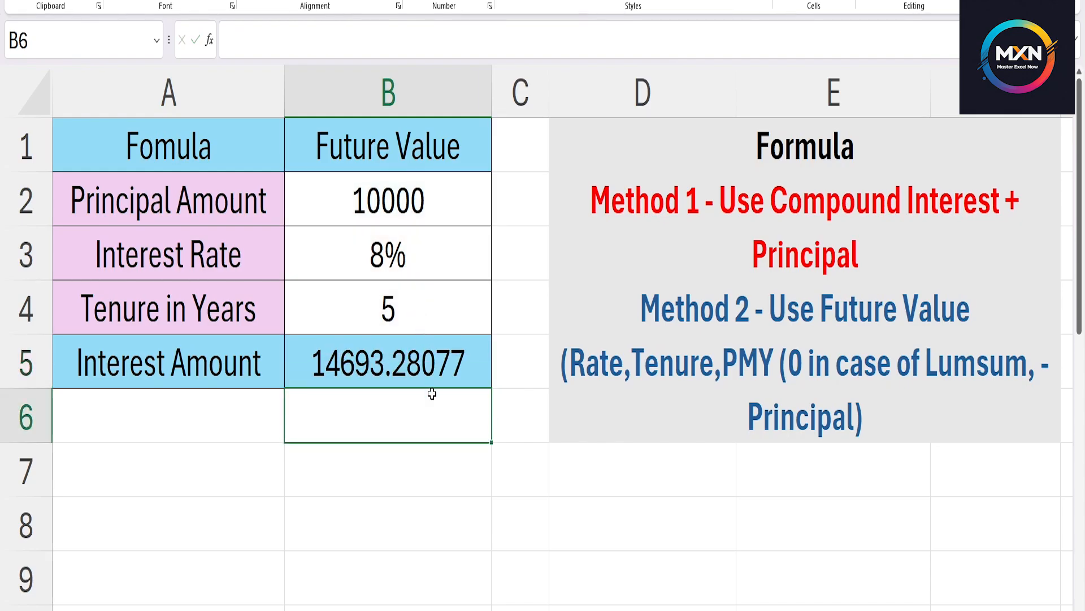
# Reduce the displayed decimals of the future value in B5 to a whole number.
pyautogui.click(422, 366)
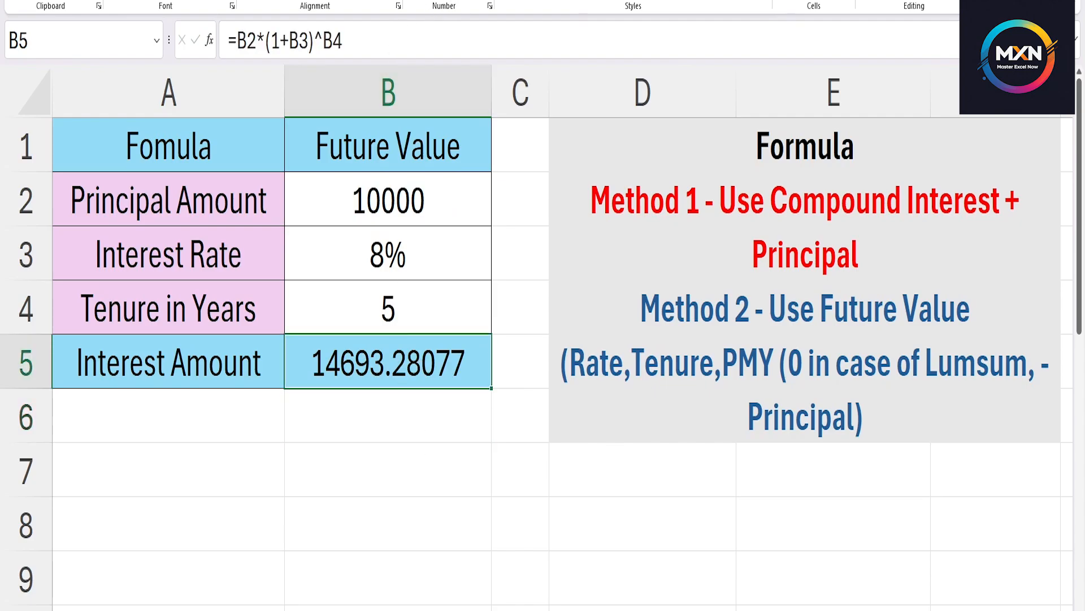
pyautogui.click(474, 1)
pyautogui.click(474, 1)
pyautogui.click(474, 1)
pyautogui.click(474, 0)
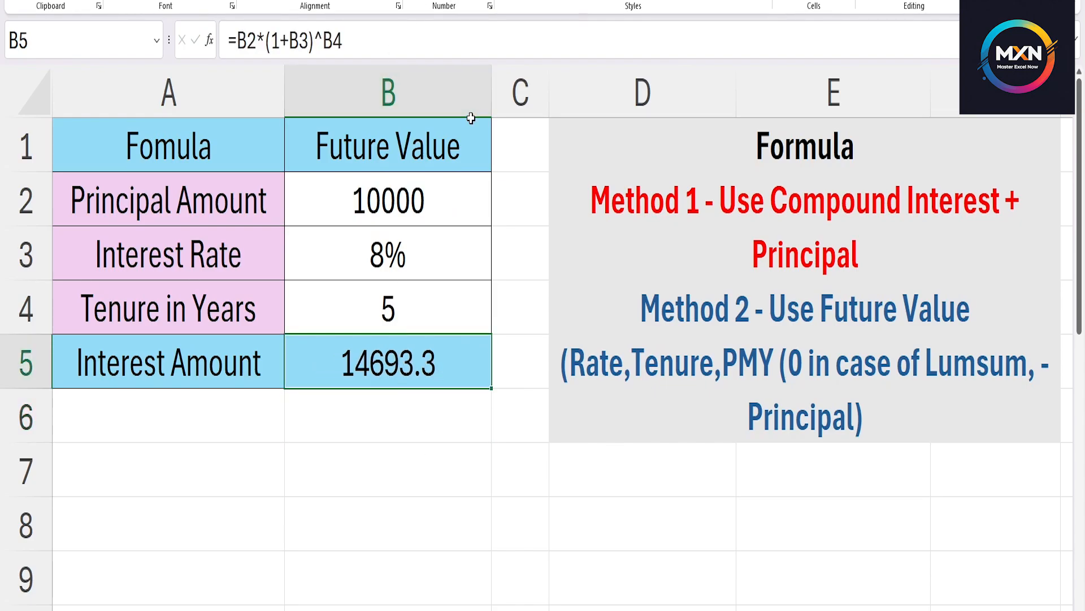
pyautogui.click(486, 4)
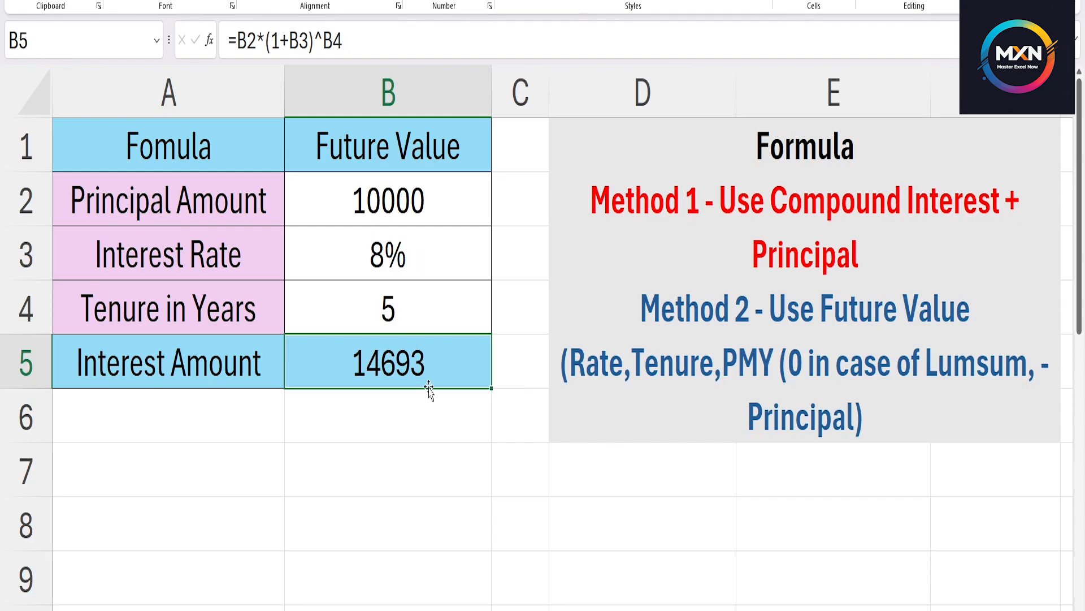
# Copy the Future Value table in A1:B5 and paste the duplicate starting at cell A7.
pyautogui.moveTo(180, 143); pyautogui.dragTo(352, 346)
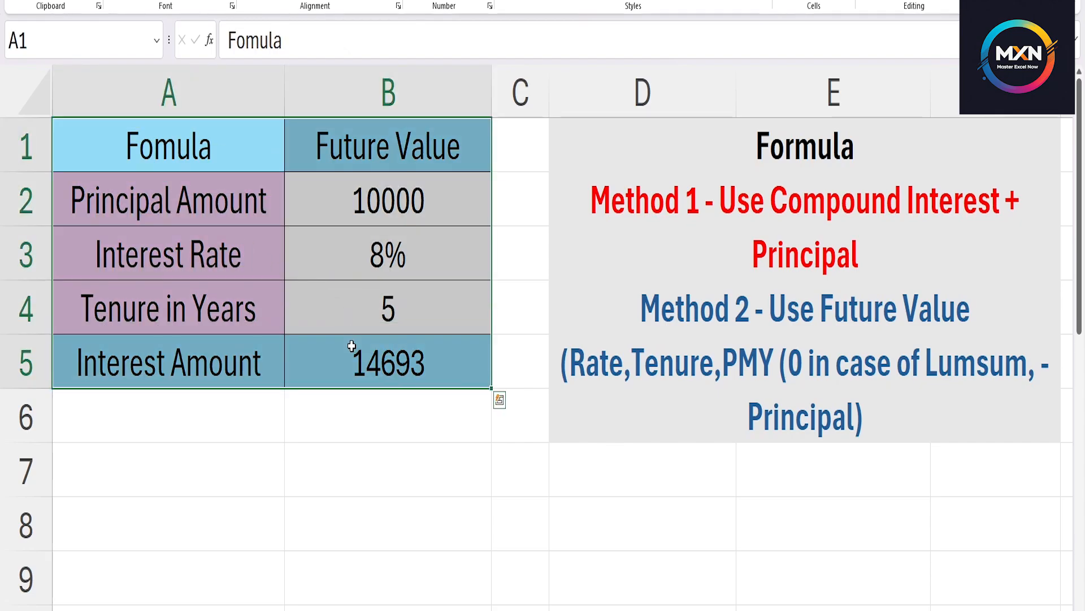
pyautogui.hotkey('ctrl', 'c')
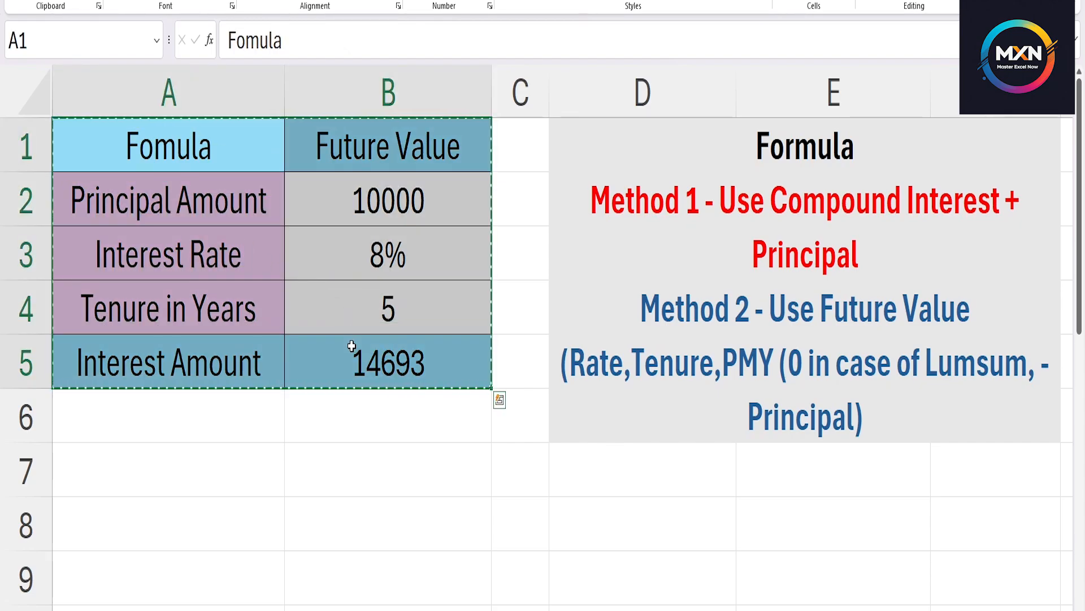
pyautogui.click(187, 481)
pyautogui.hotkey('ctrl', 'v')
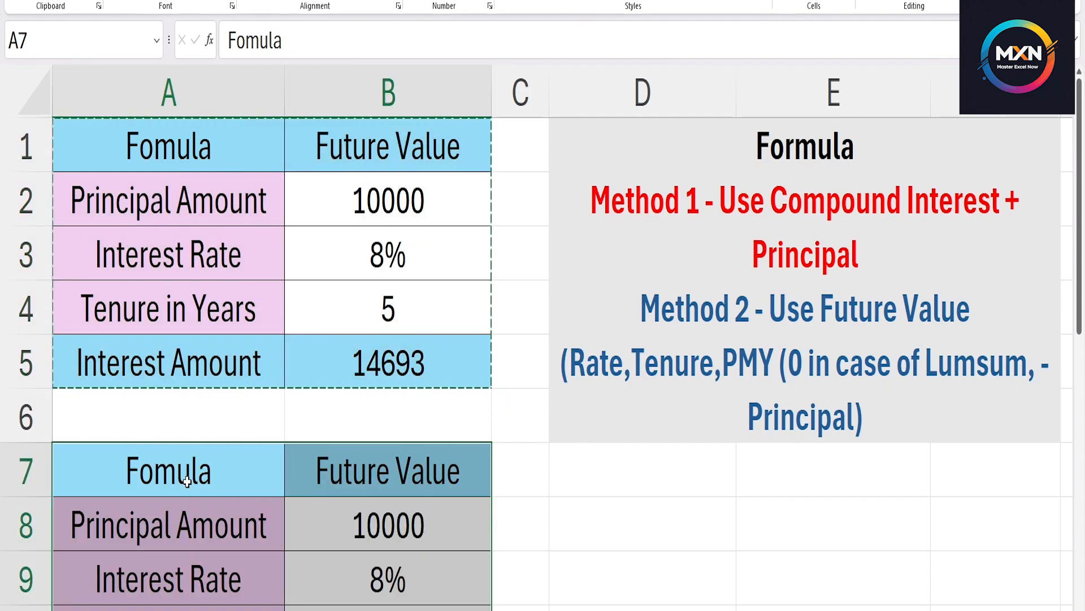
# Clear the existing future value formula from cell B5 of the upper table.
pyautogui.click(398, 290)
pyautogui.click(384, 383)
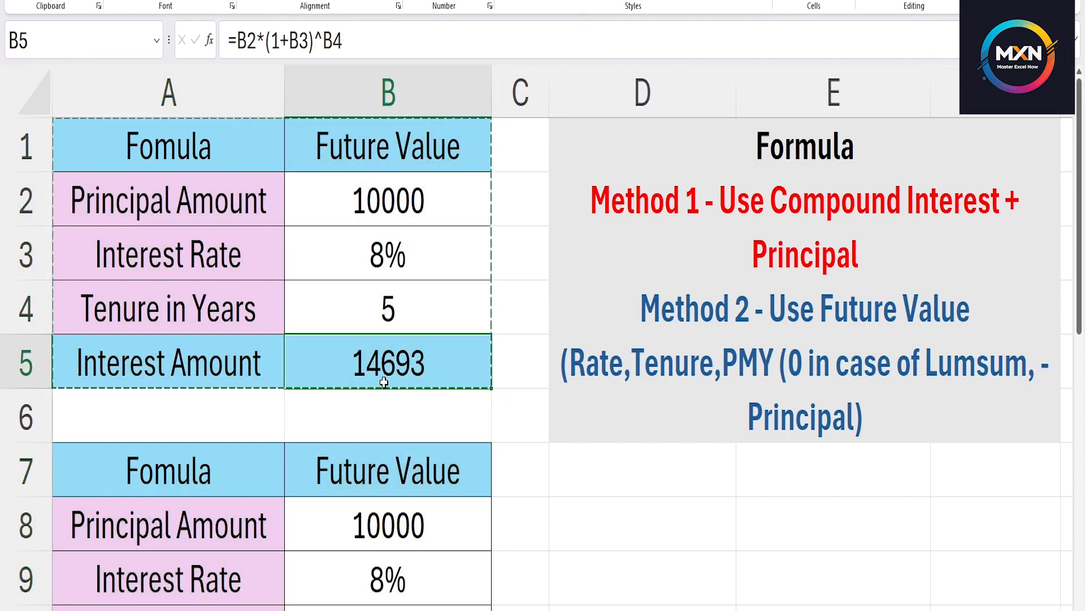
pyautogui.press('Delete')
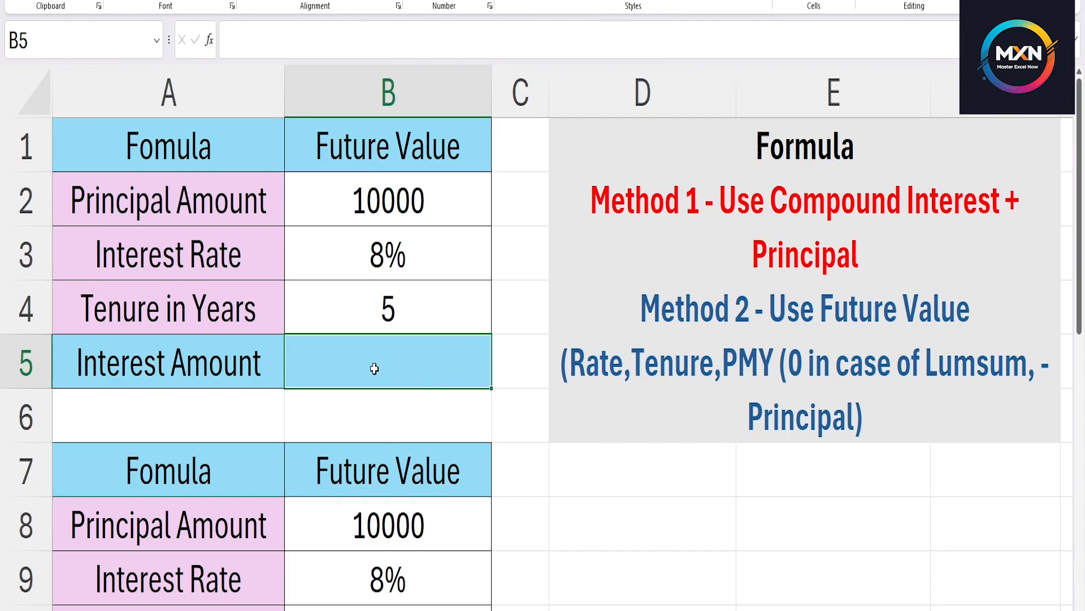
# Calculate the future value in cell B5 with the formula =FV(B3,B4,0,-B2).
pyautogui.write('=')
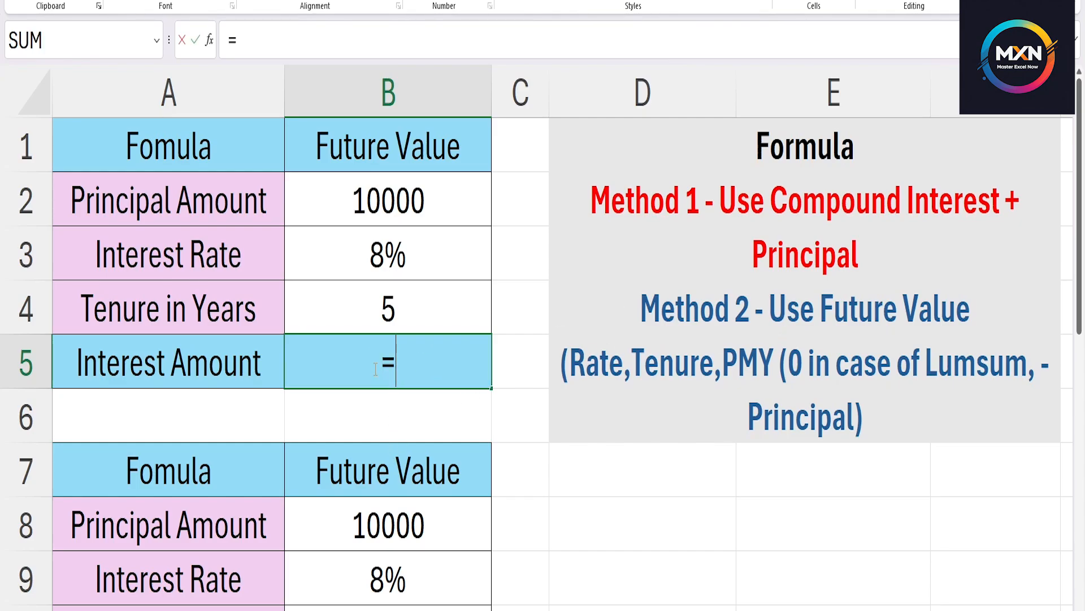
pyautogui.write('FV(')
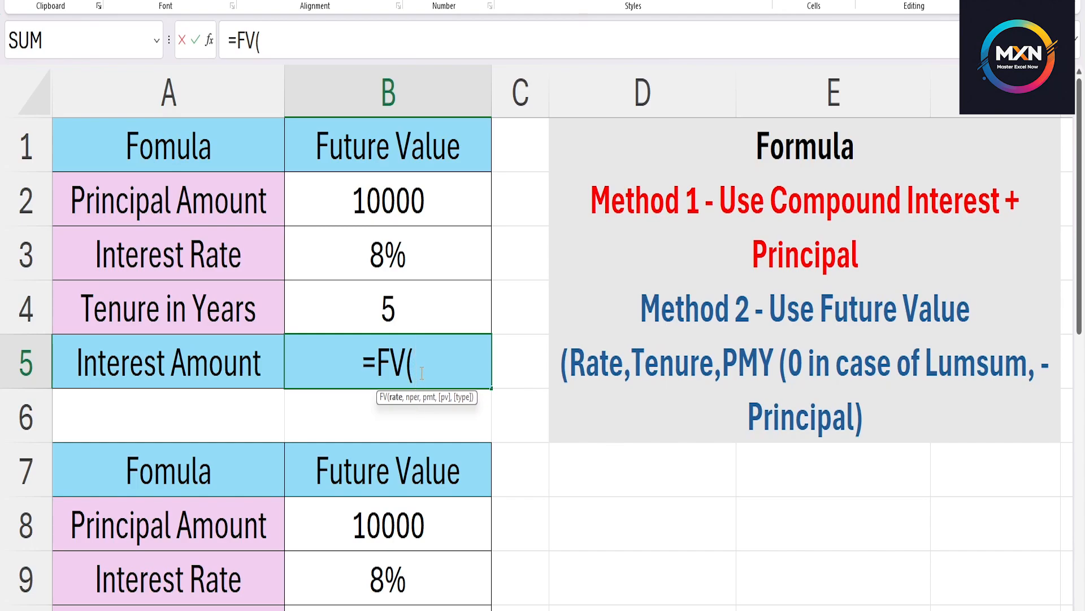
pyautogui.click(398, 256)
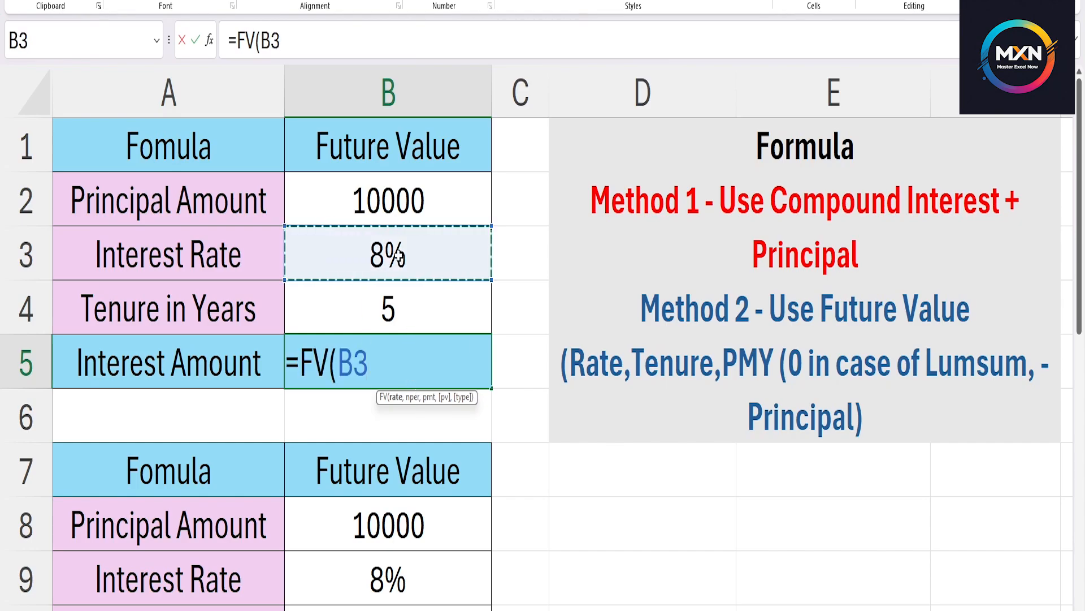
pyautogui.write(',')
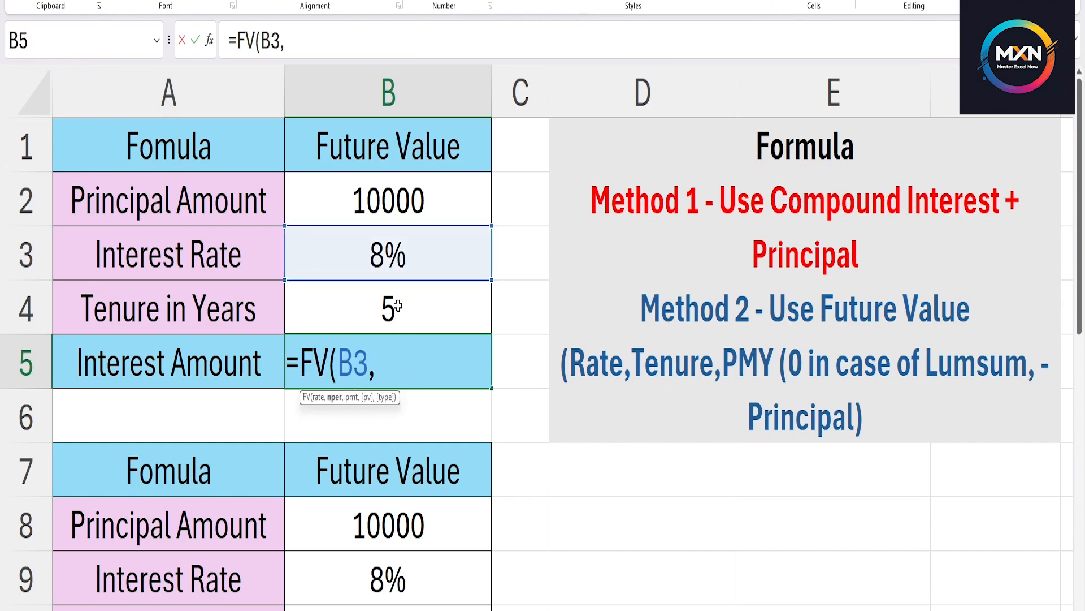
pyautogui.click(398, 306)
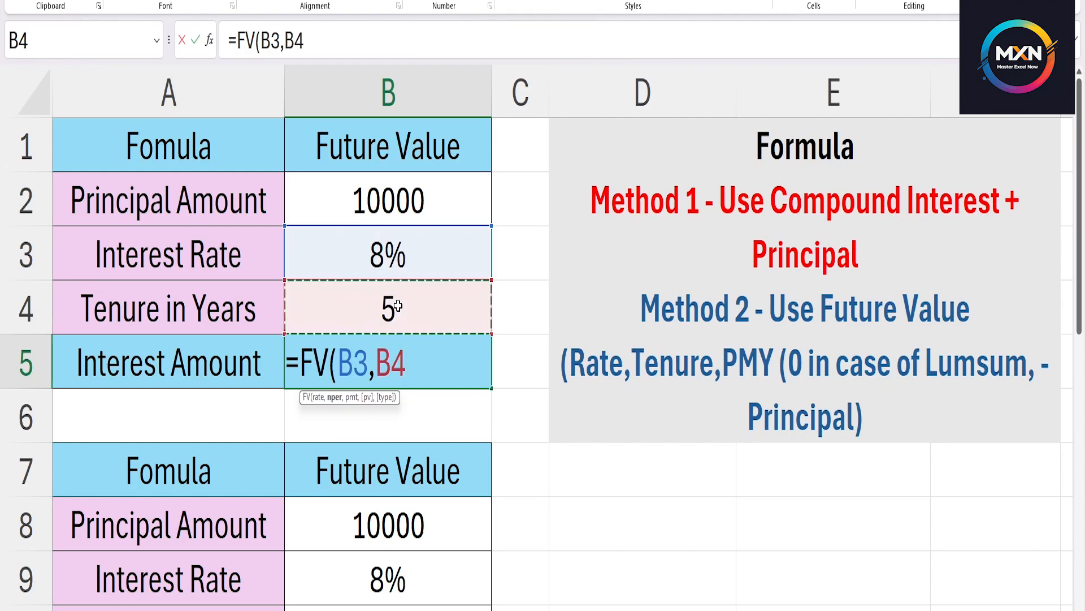
pyautogui.write(',')
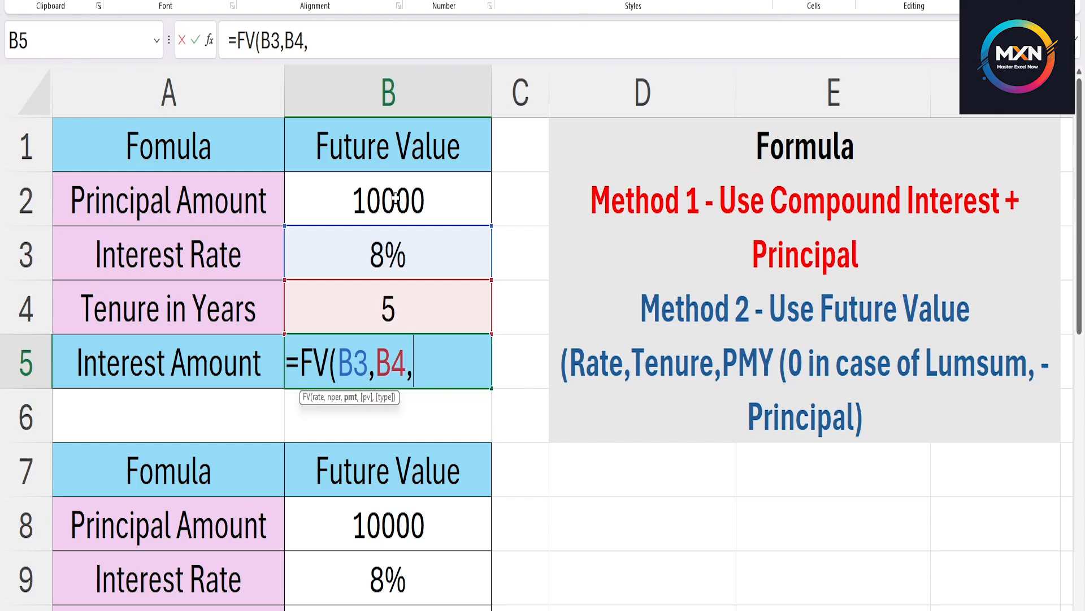
pyautogui.write('0,')
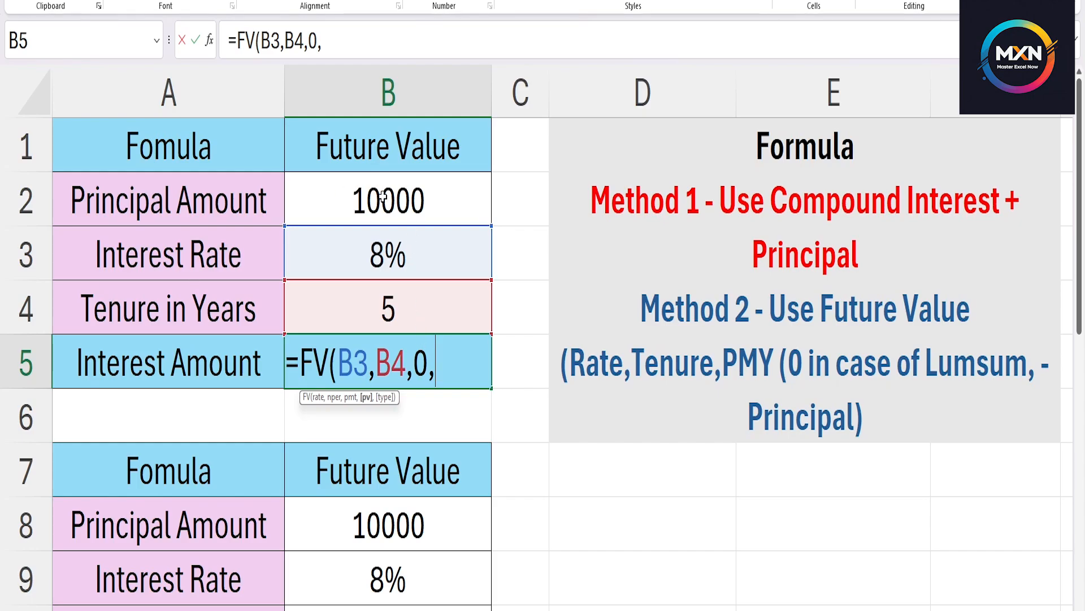
pyautogui.write('-')
pyautogui.click(383, 196)
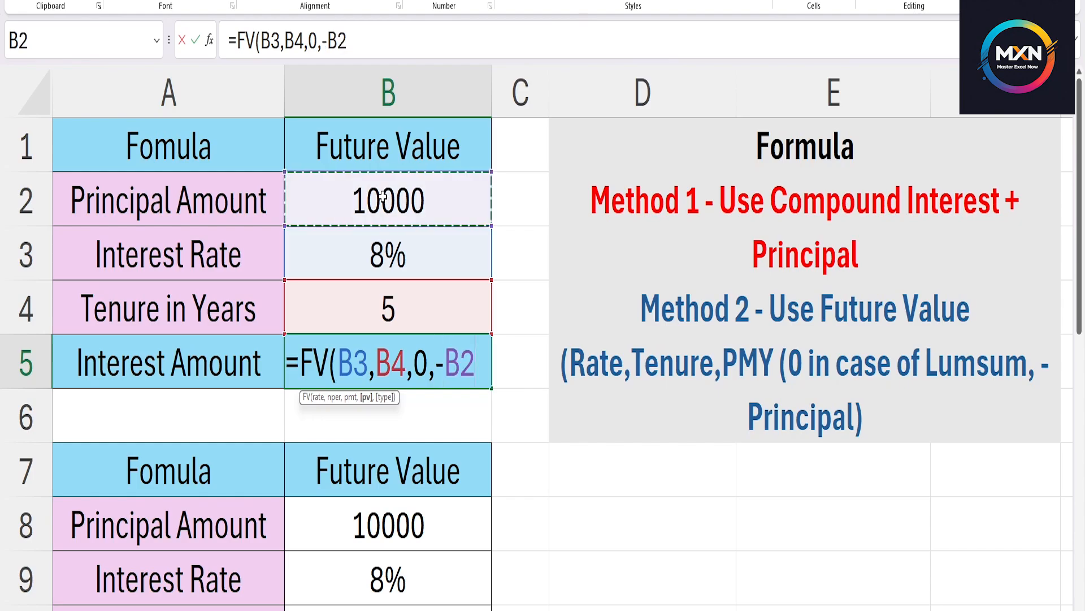
pyautogui.write(')')
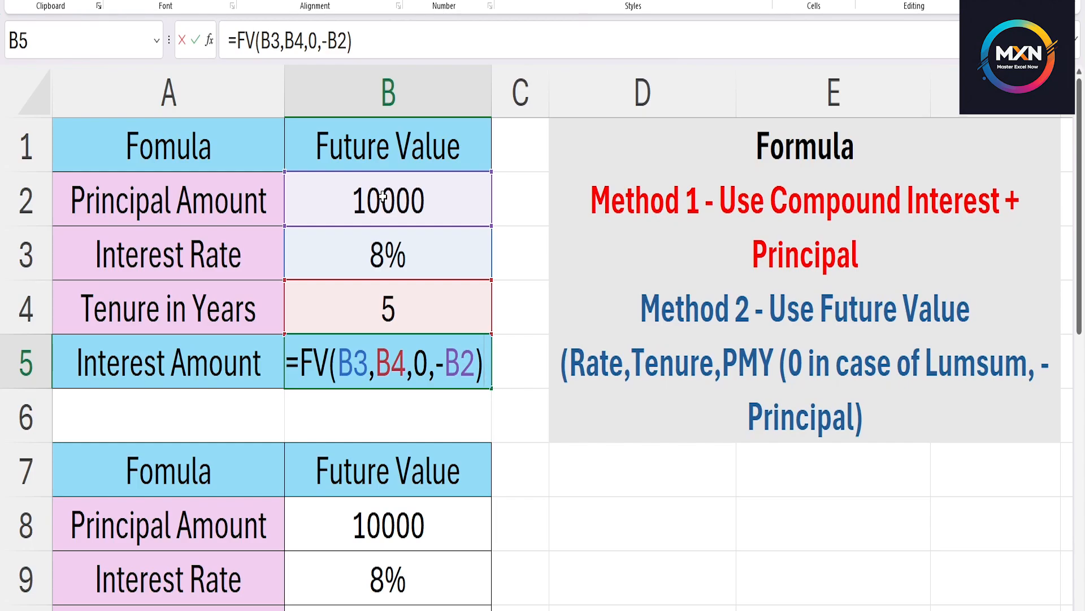
pyautogui.press('Return')
# Remove the minus sign before B2 in the FV formula of cell B5.
pyautogui.press('Up')
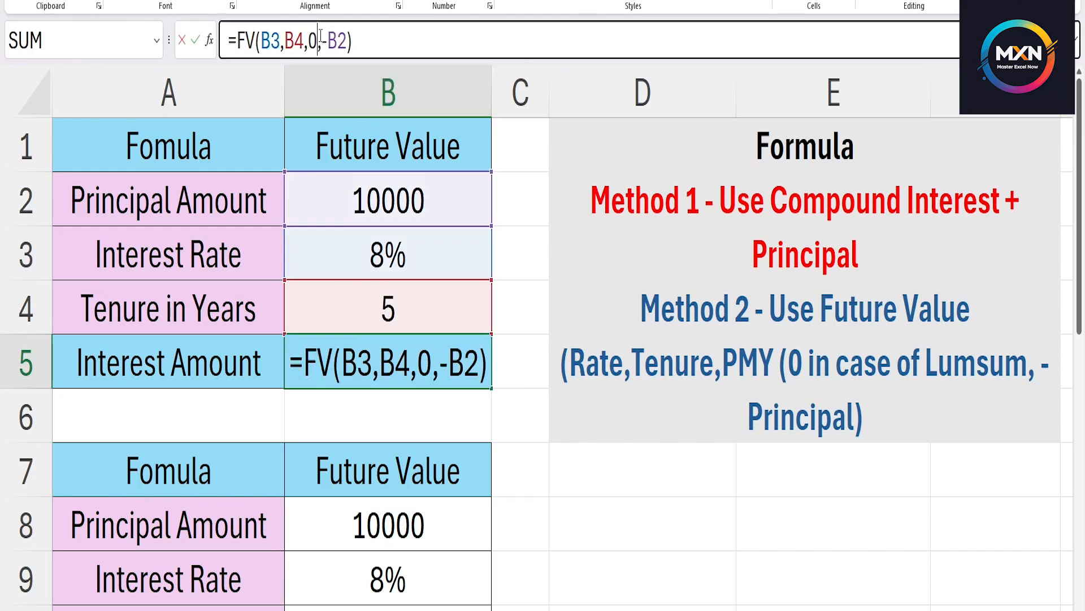
pyautogui.click(320, 41)
pyautogui.click(326, 40)
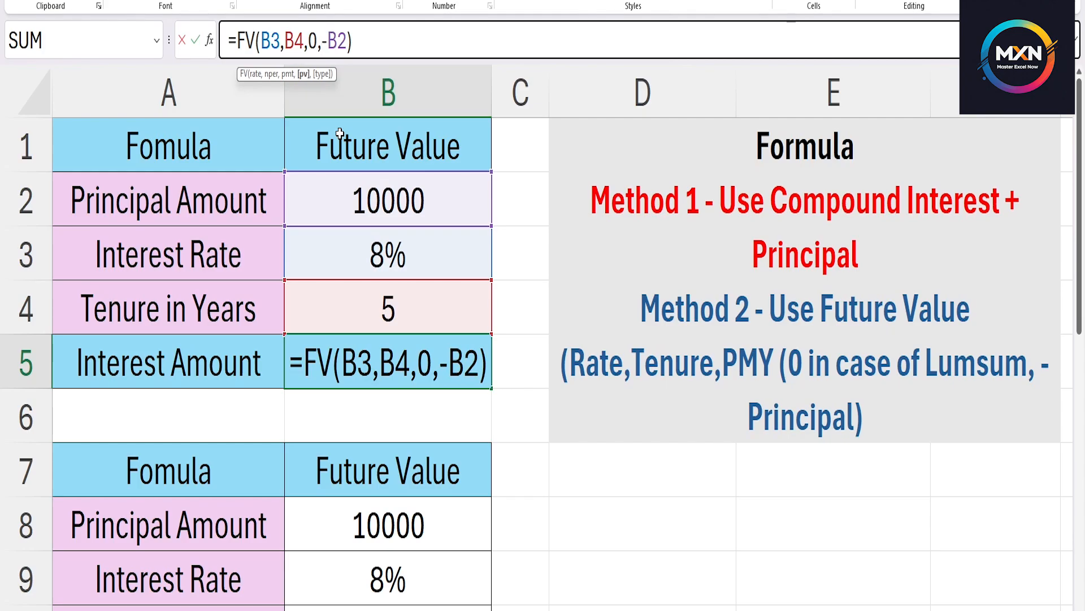
pyautogui.press('Delete')
pyautogui.press('Return')
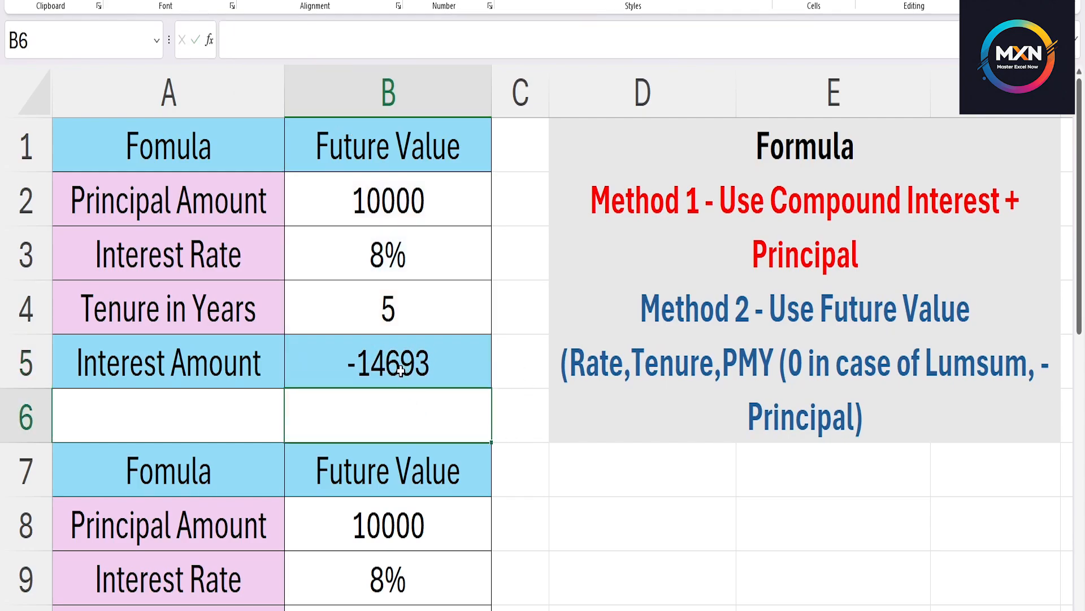
# Put the minus sign back before B2 so that B5 contains =FV(B3,B4,0,-B2).
pyautogui.click(400, 370)
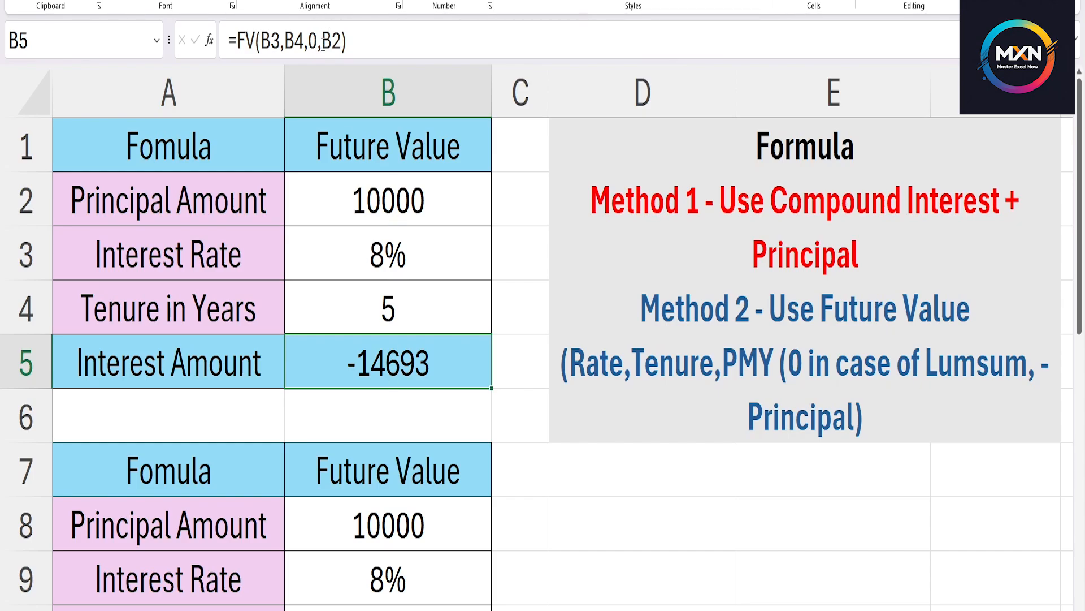
pyautogui.click(320, 45)
pyautogui.write('-')
pyautogui.press('Return')
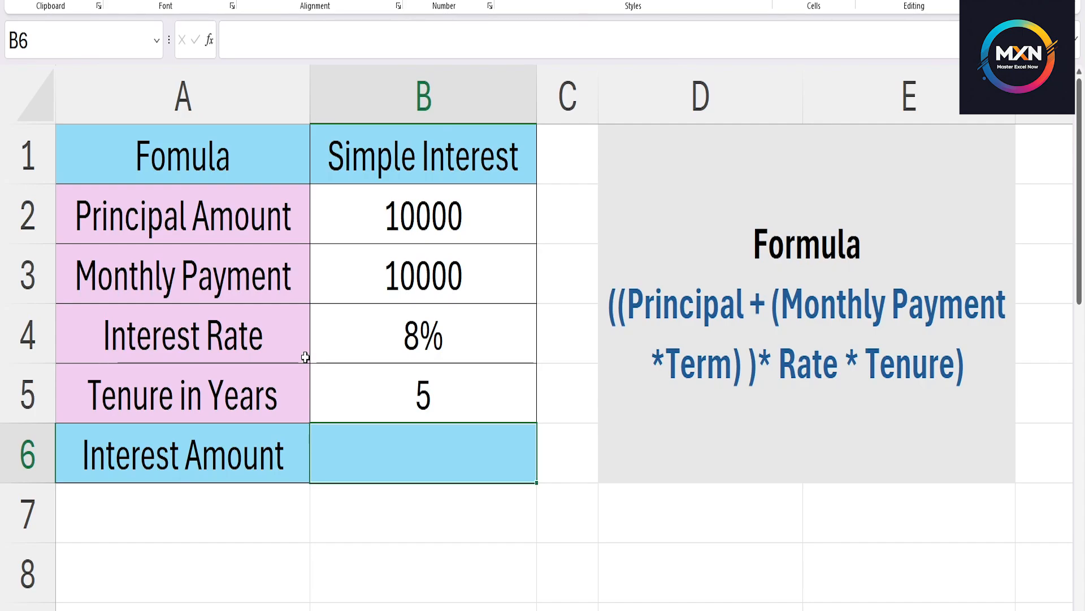
# Calculate the simple interest with monthly payments in cell B6 using the formula =((B2+(B3*60))*B4*B5).
pyautogui.click(463, 221)
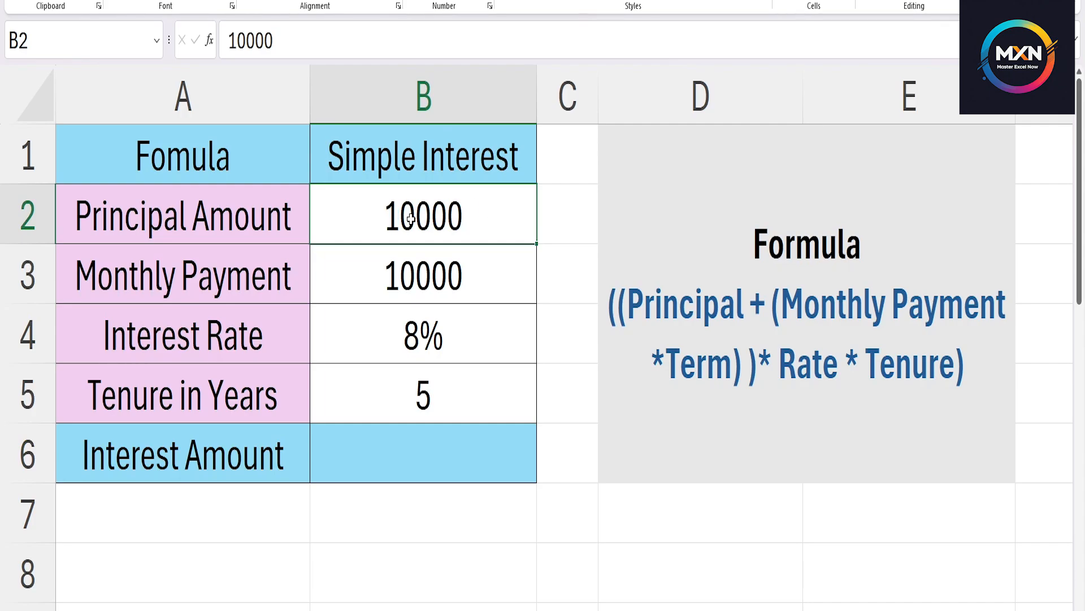
pyautogui.click(411, 287)
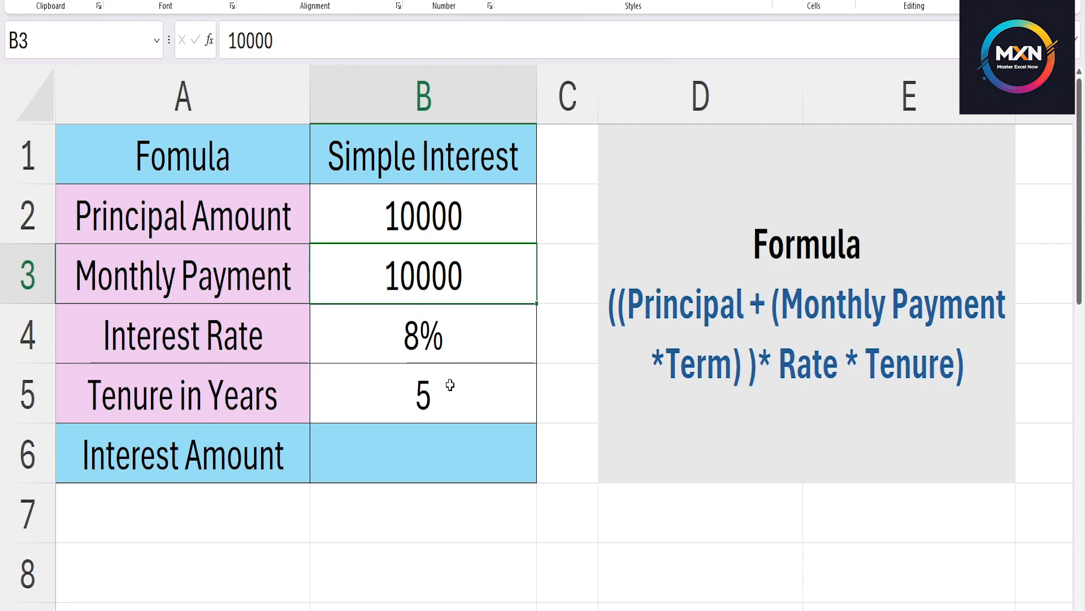
pyautogui.click(378, 458)
pyautogui.write('=')
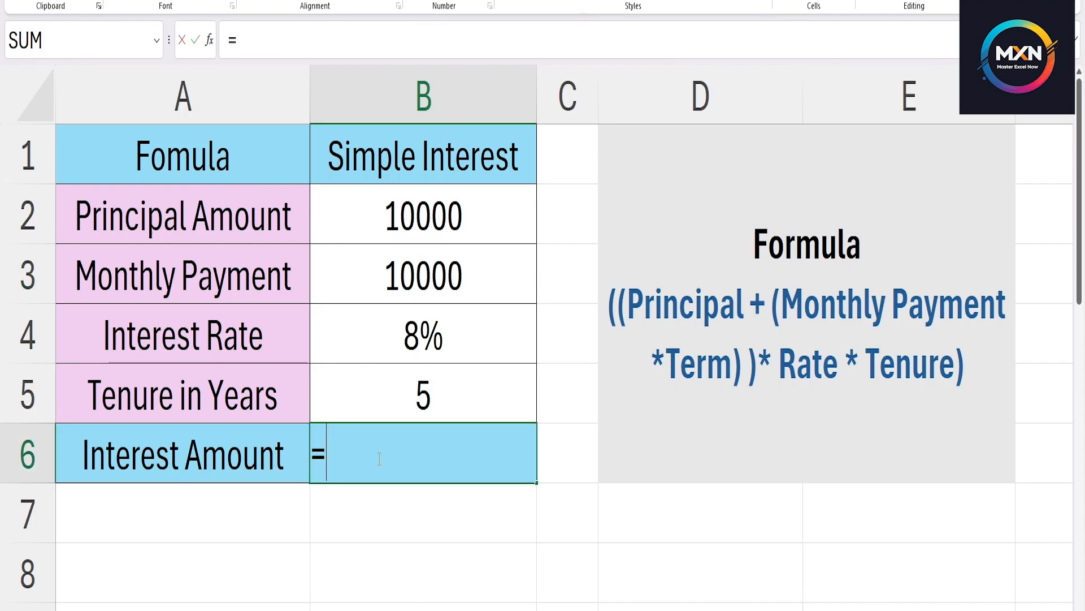
pyautogui.write('((')
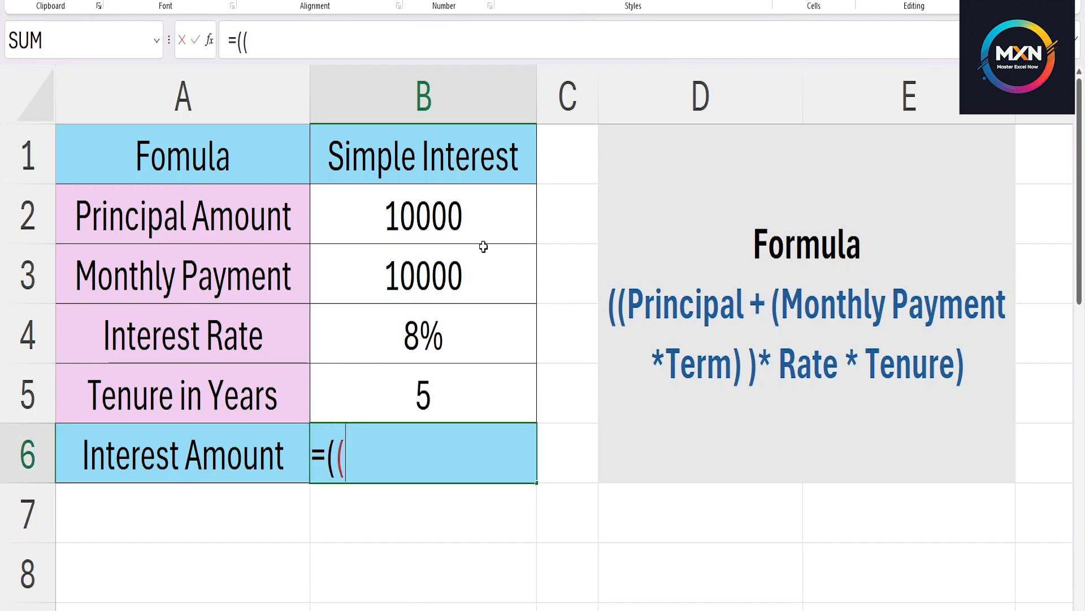
pyautogui.click(403, 223)
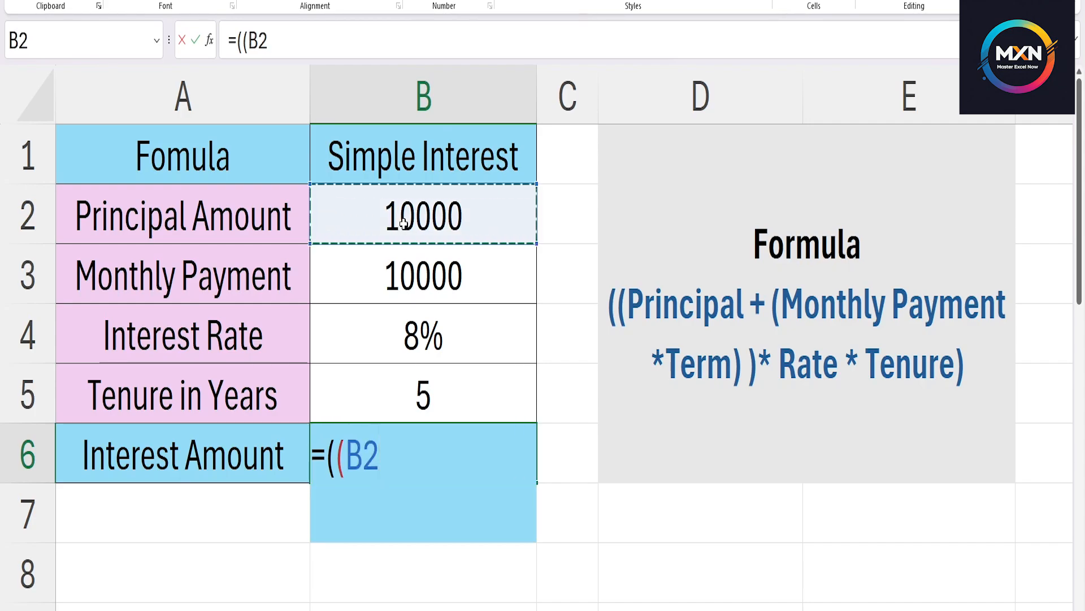
pyautogui.write('*')
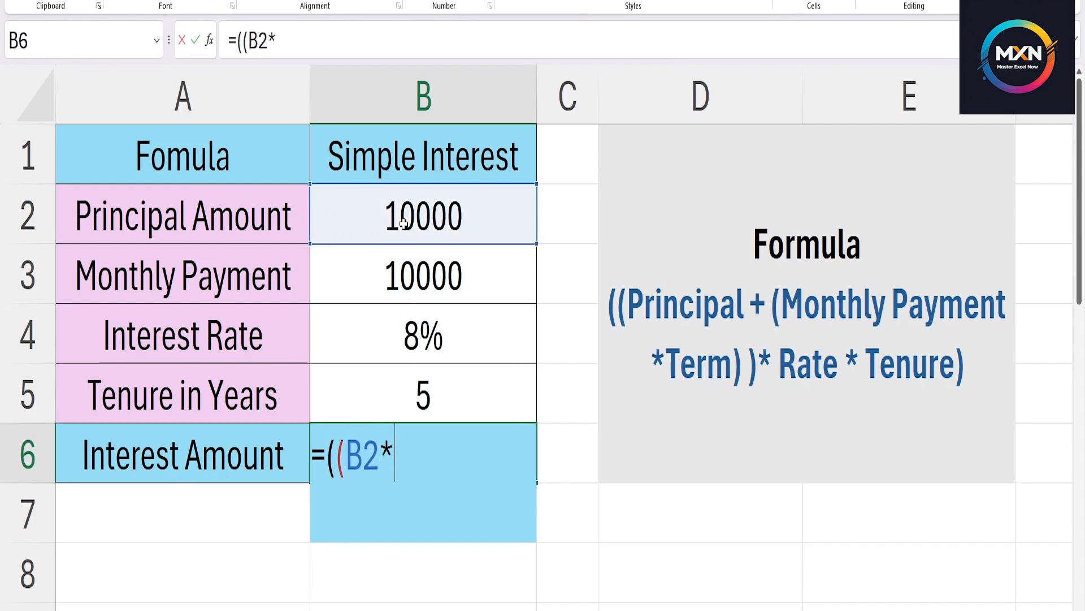
pyautogui.press('BackSpace')
pyautogui.write('+(')
pyautogui.click(431, 272)
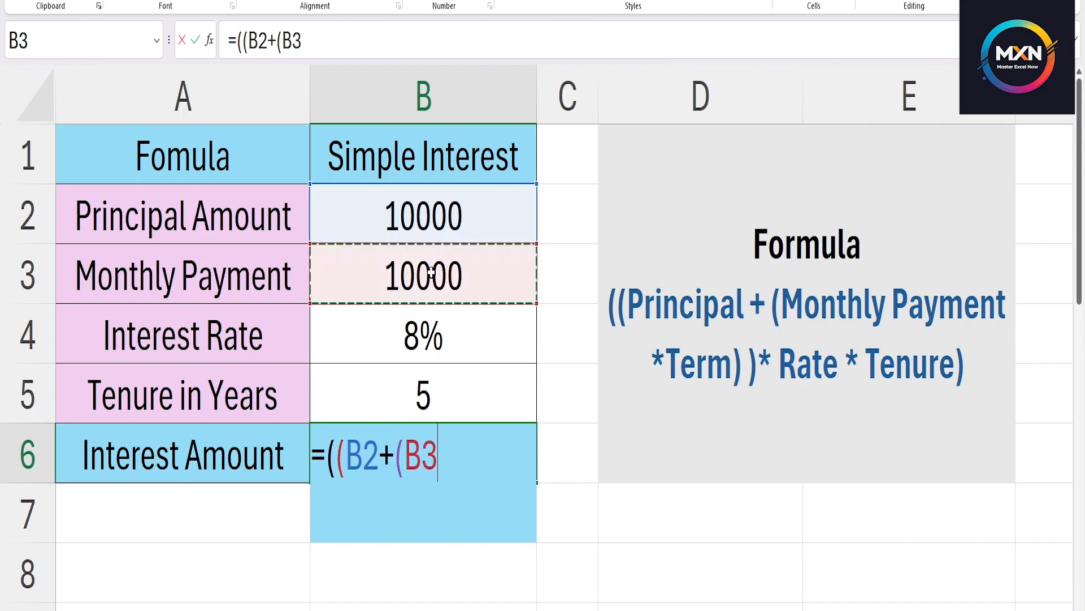
pyautogui.write('*60')
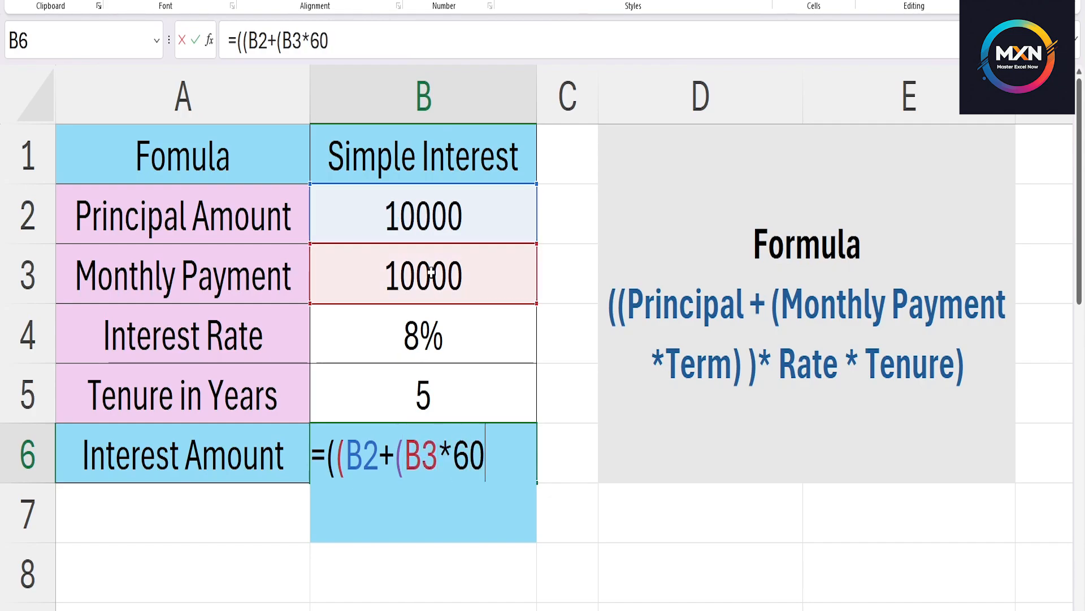
pyautogui.write(')')
pyautogui.write(')*')
pyautogui.click(447, 314)
pyautogui.write('*')
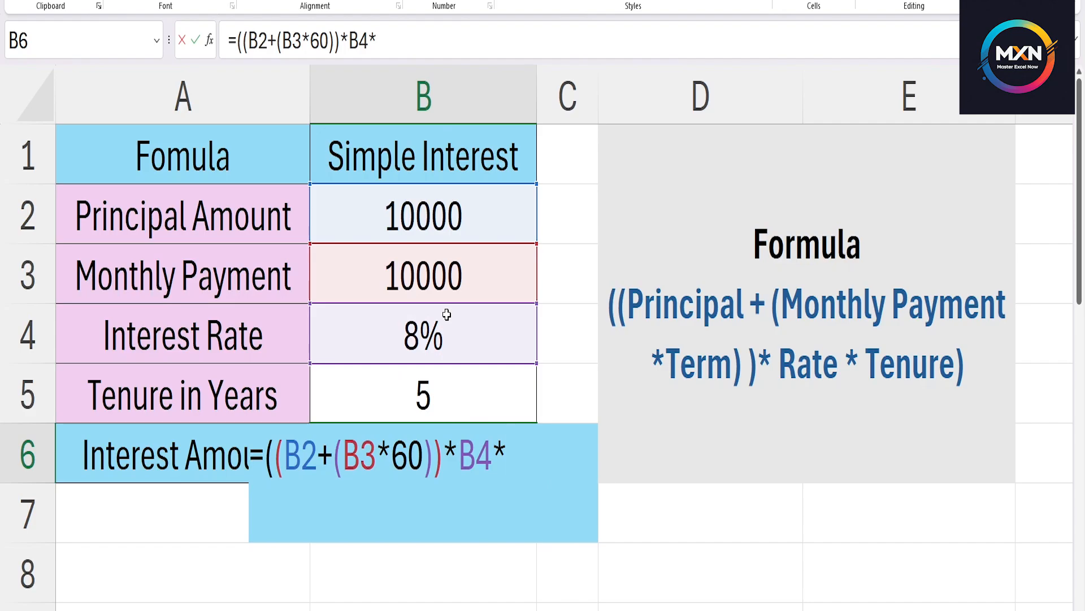
pyautogui.click(428, 401)
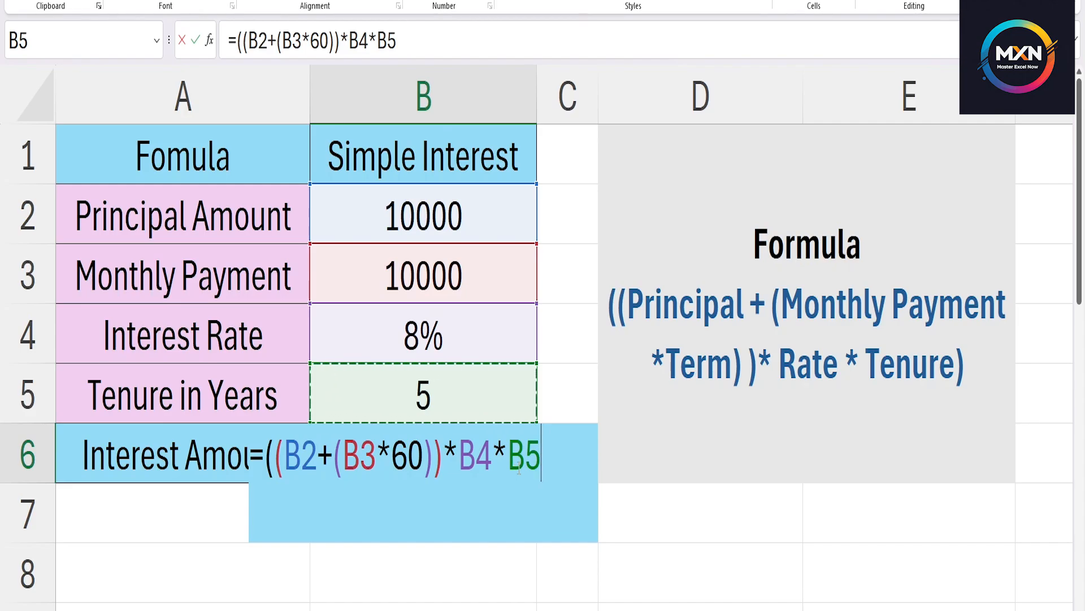
pyautogui.write(')')
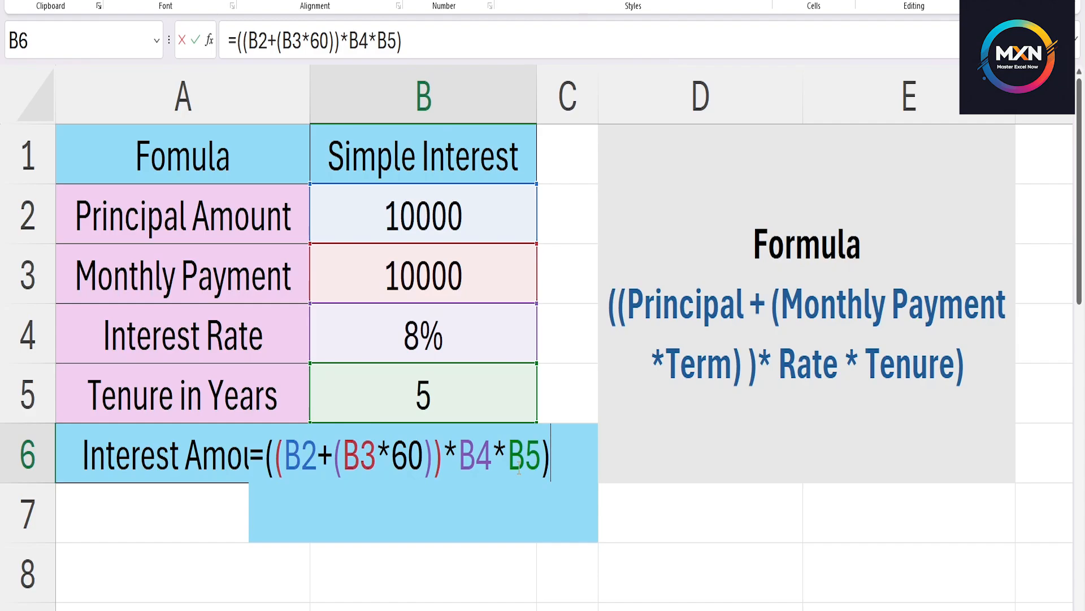
pyautogui.press('Return')
pyautogui.click(512, 463)
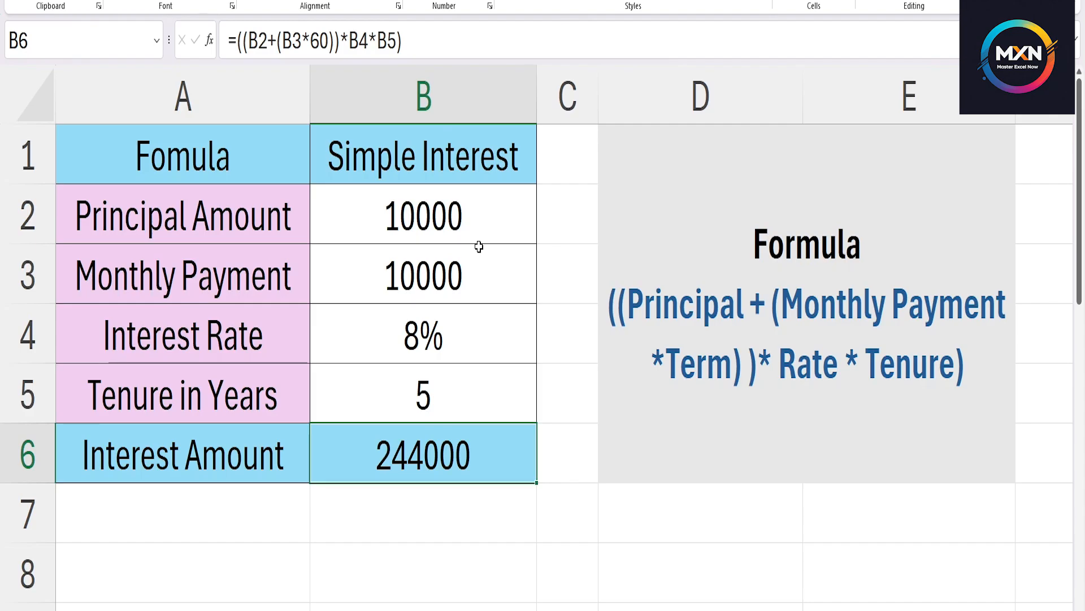
# Add the label "Principal Invested" in cell A7, below the Interest Amount row.
pyautogui.click(240, 503)
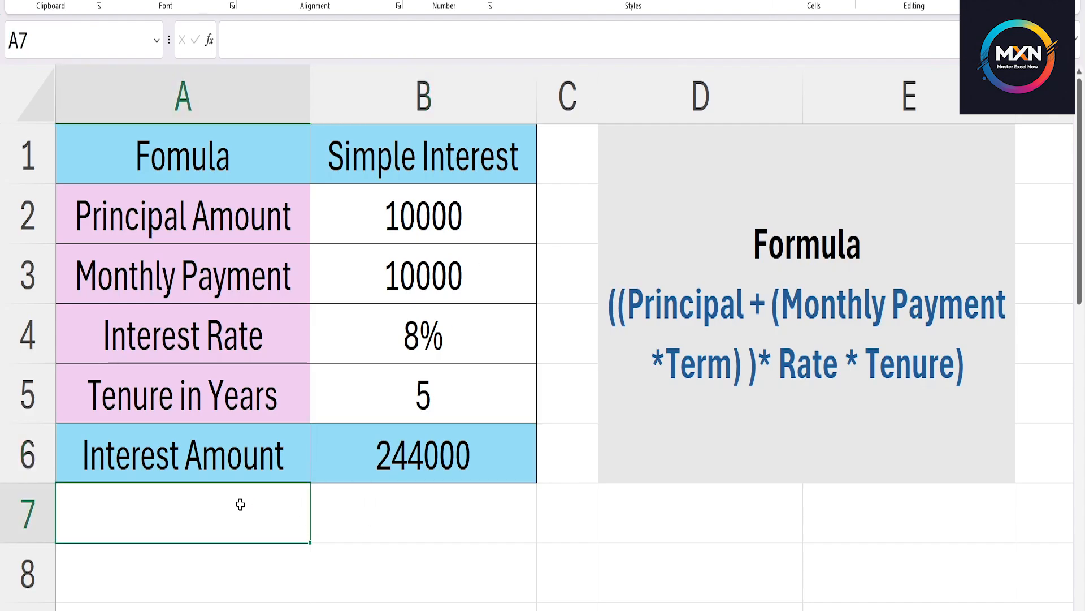
pyautogui.write('Prin')
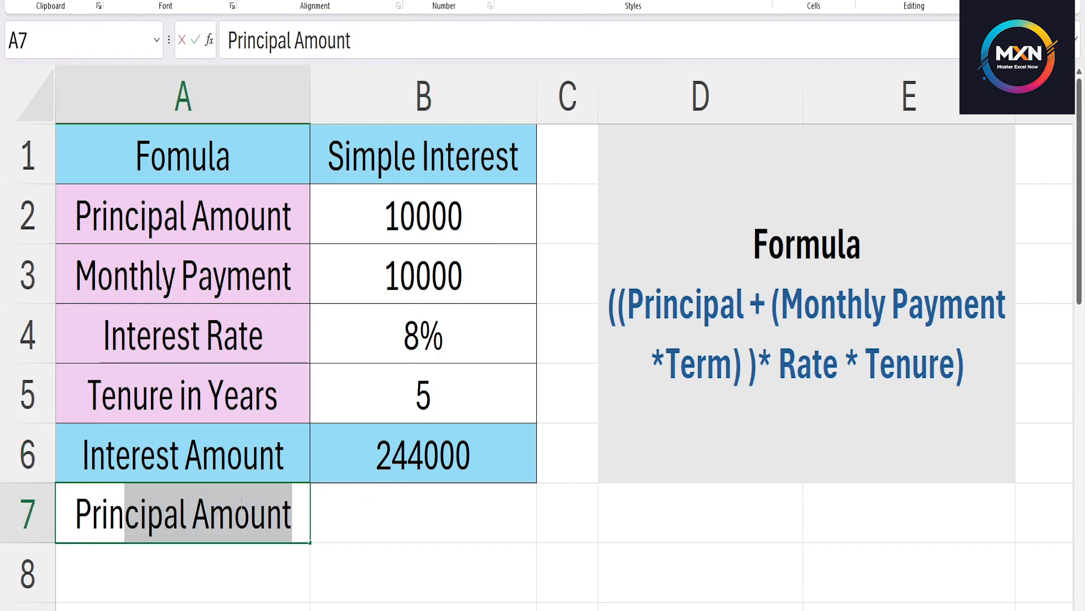
pyautogui.write('cipal ')
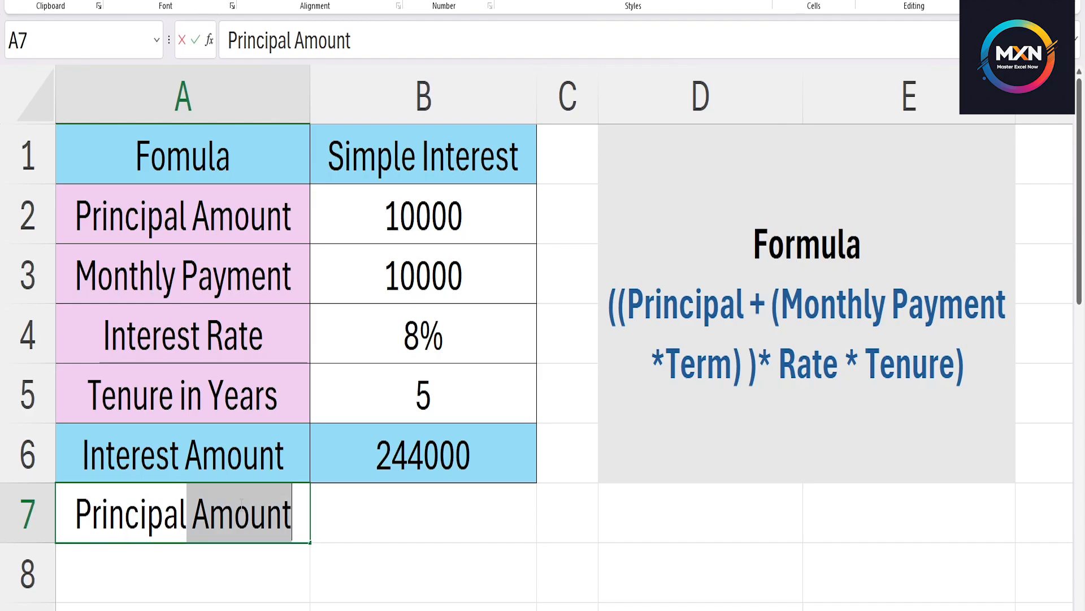
pyautogui.write('Invested')
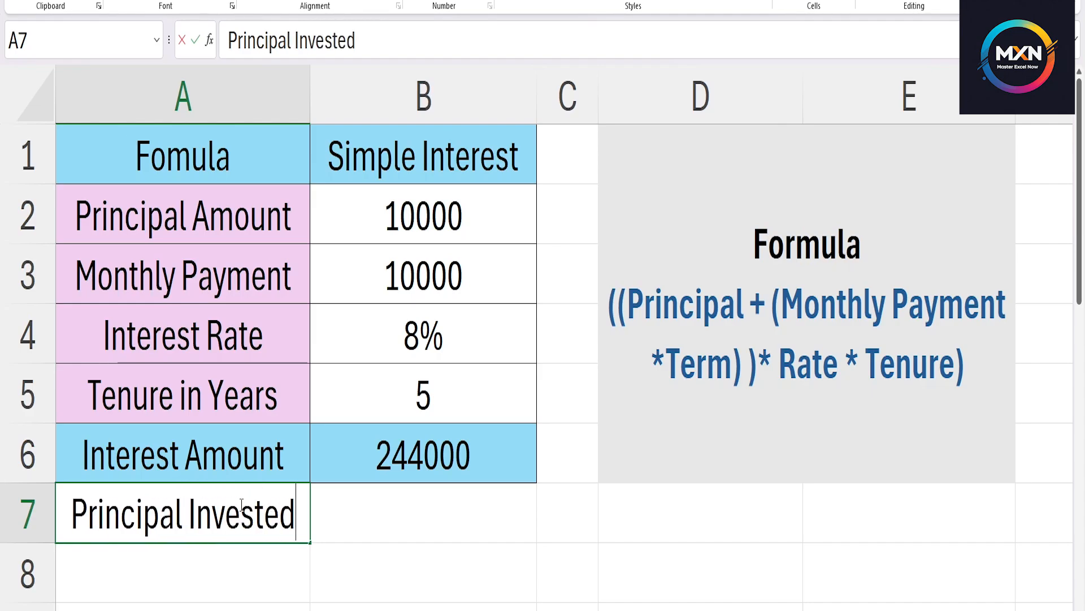
pyautogui.press('Return')
pyautogui.click(241, 505)
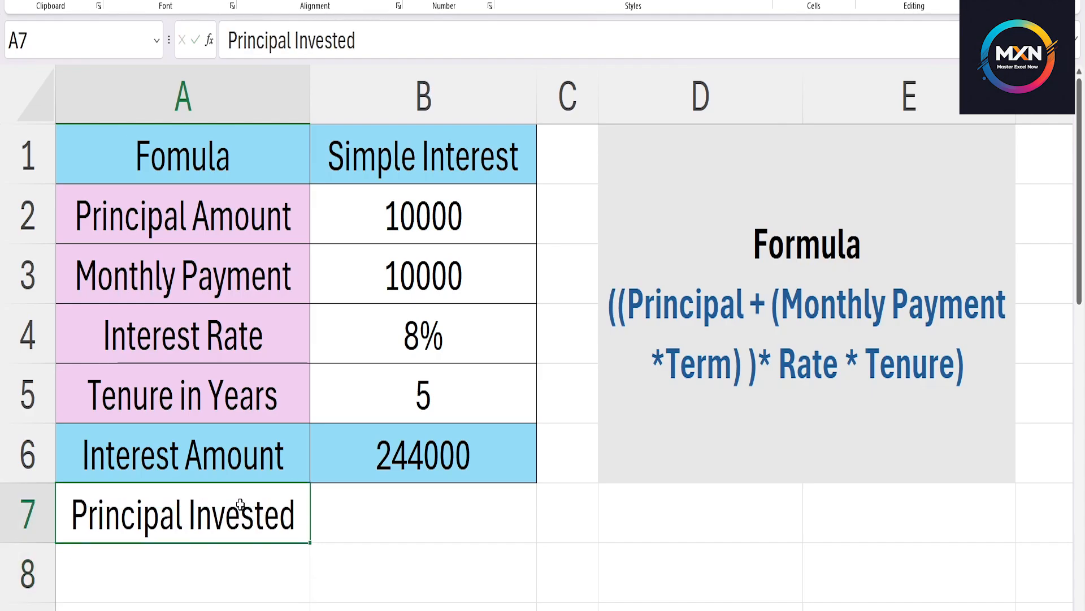
# Copy the formatting of the Interest Amount row (A6:B6) onto the Principal Invested row below it.
pyautogui.moveTo(233, 452); pyautogui.dragTo(407, 452)
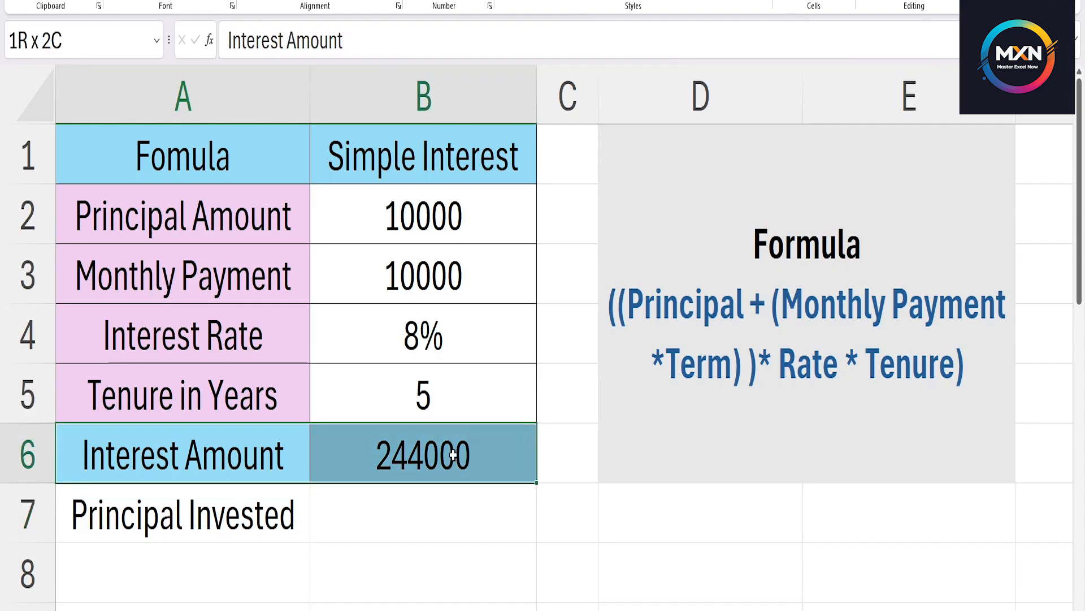
pyautogui.click(63, 1)
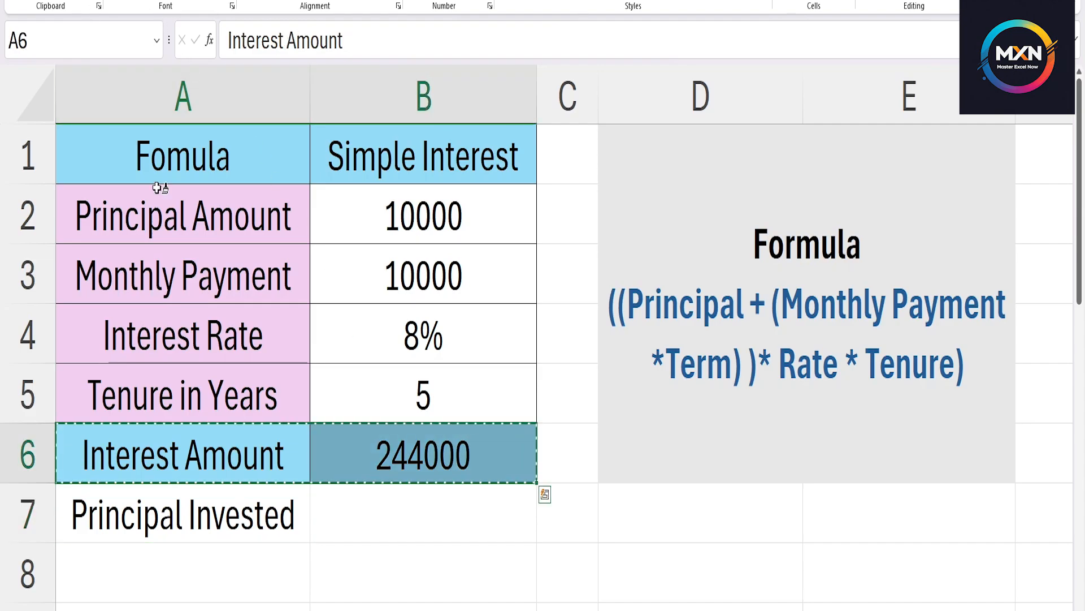
pyautogui.click(246, 511)
# Calculate the principal invested in cell B7 of the simple interest table using the formula =10000*61.
pyautogui.click(427, 512)
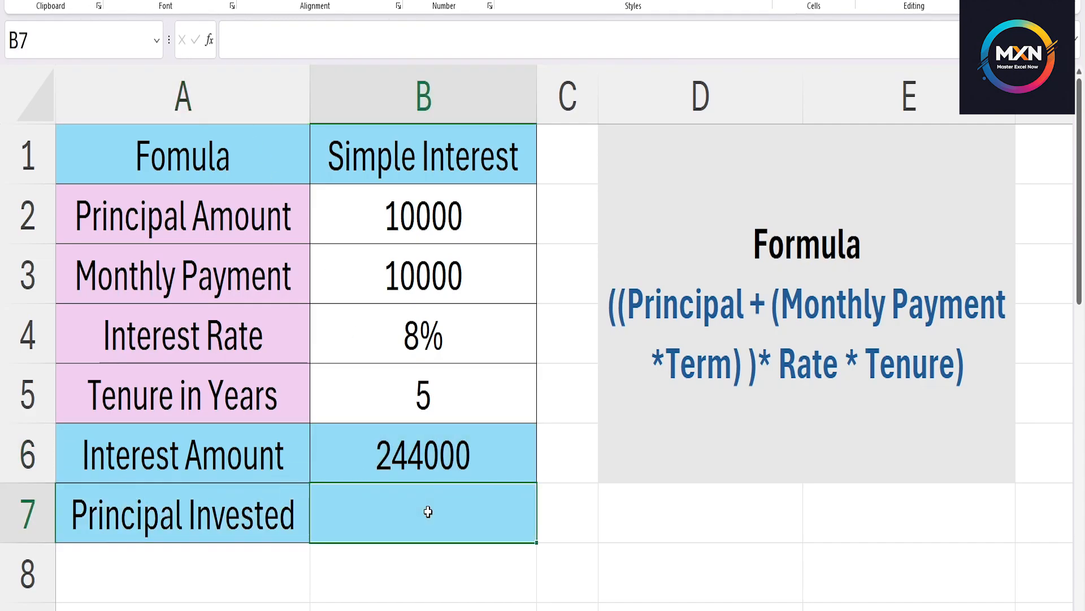
pyautogui.write('=10000')
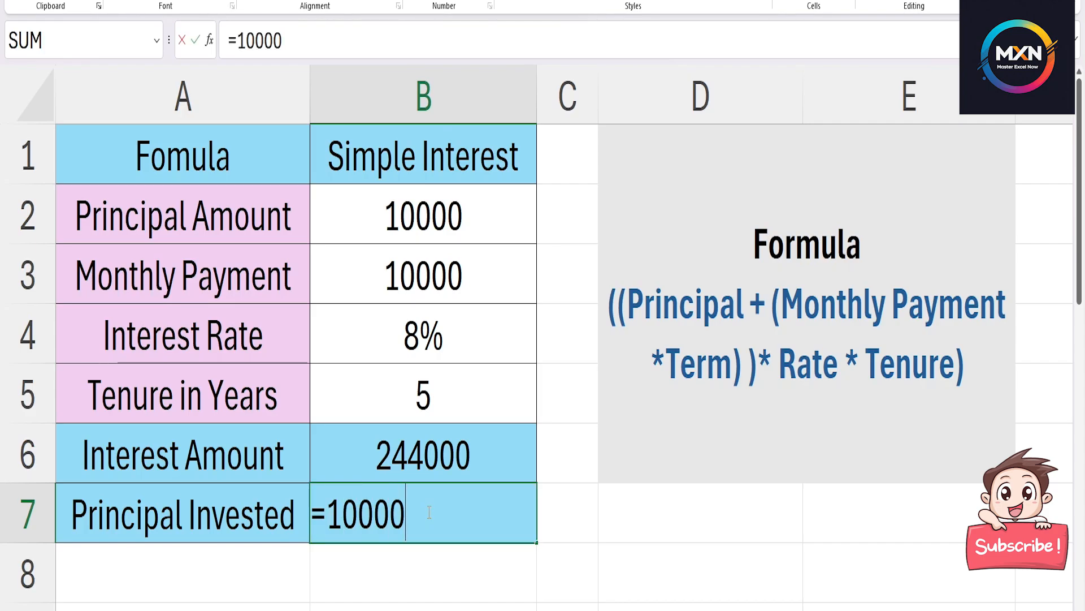
pyautogui.write('*61')
pyautogui.press('Return')
pyautogui.click(430, 520)
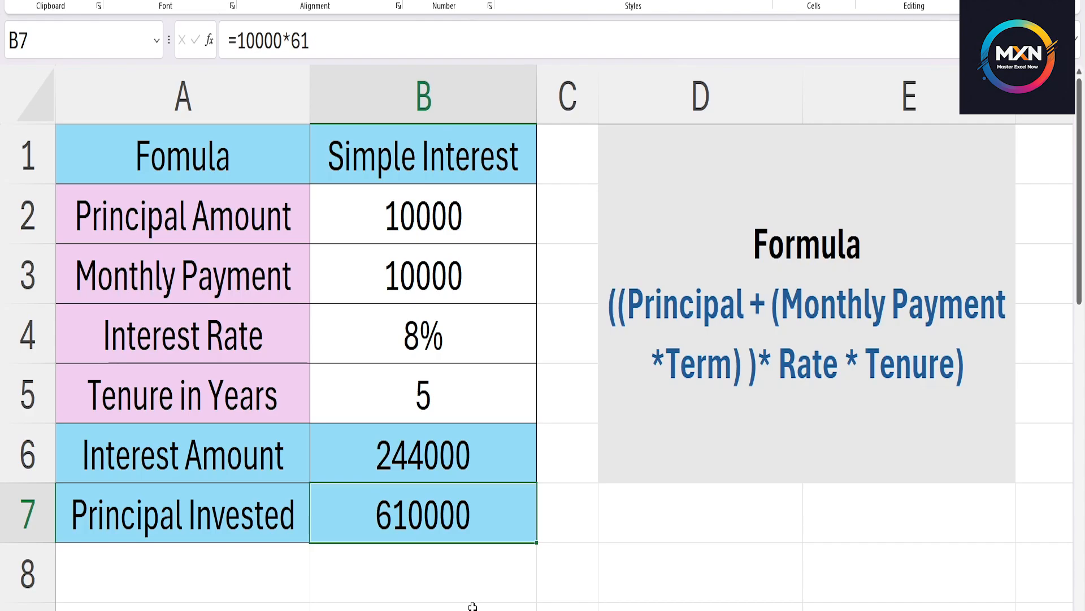
pyautogui.click(493, 459)
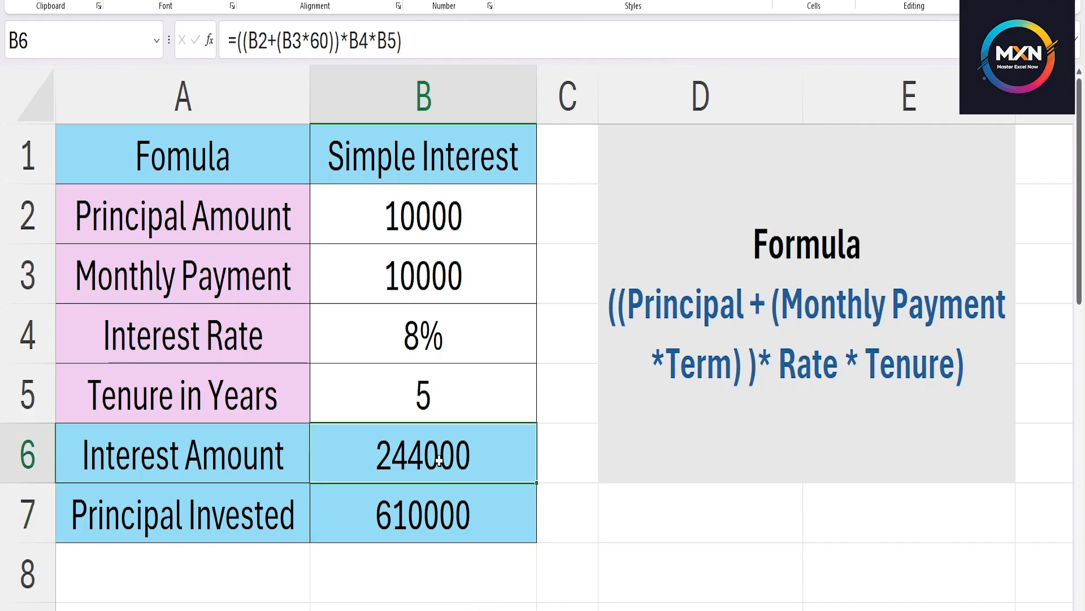
pyautogui.click(423, 528)
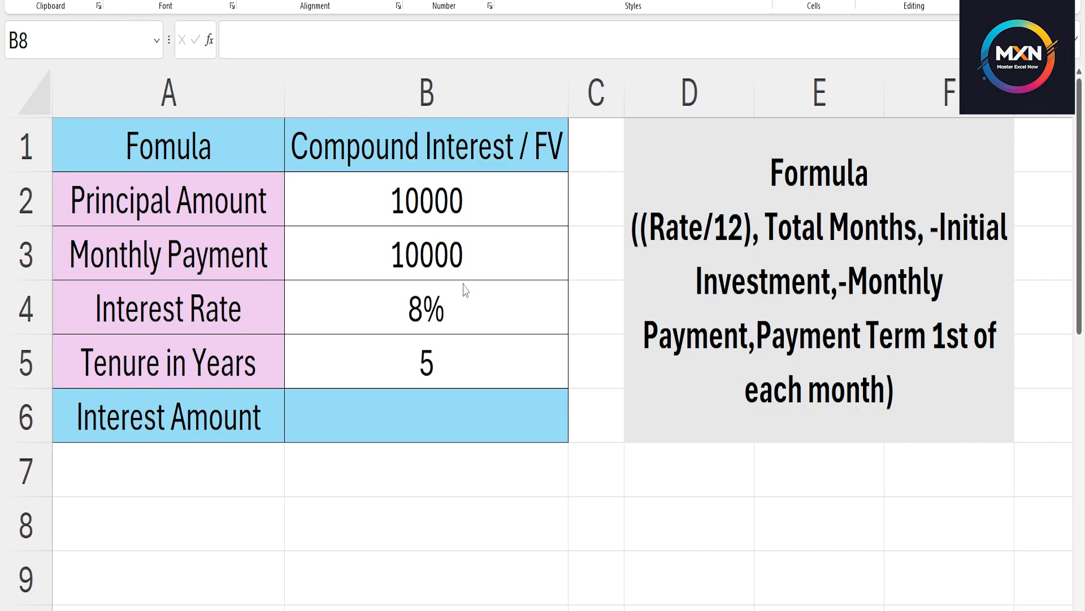
# Calculate the monthly interest rate in the empty cell B8 below the compound interest table using =8/12.
pyautogui.click(441, 314)
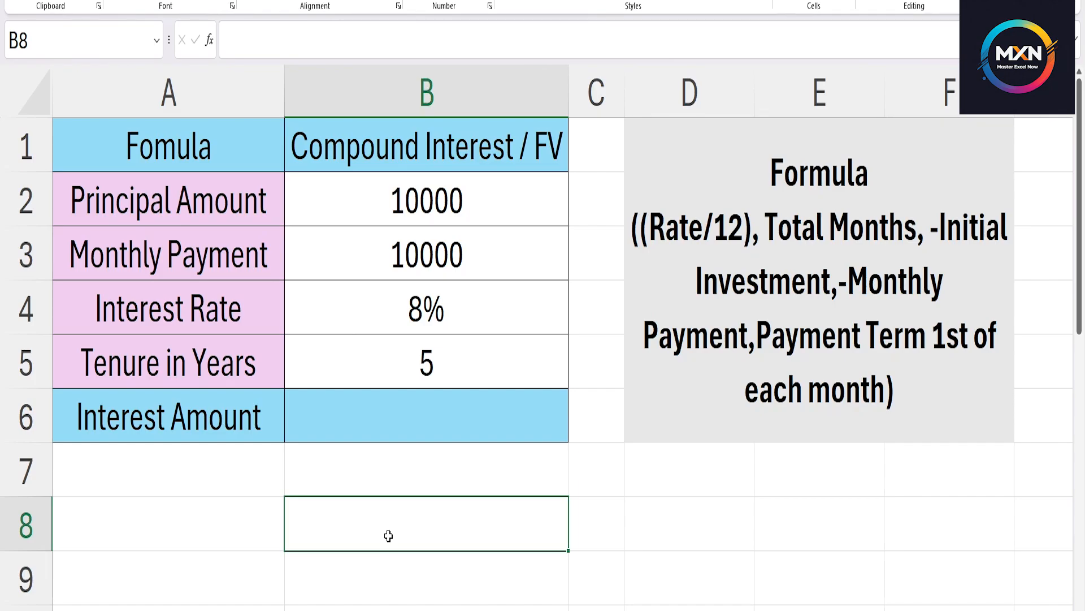
pyautogui.write('=8')
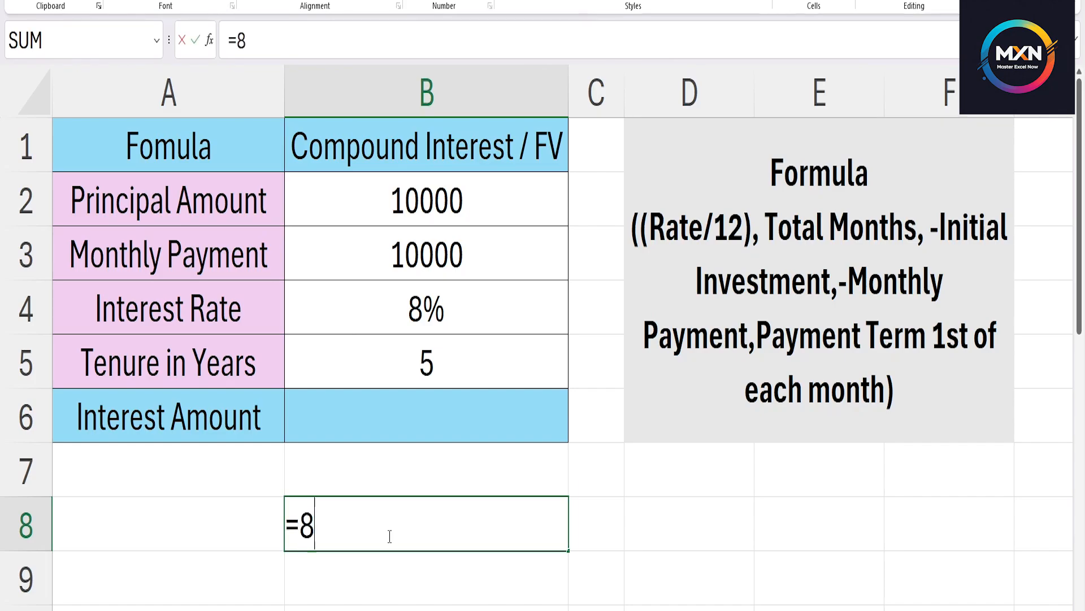
pyautogui.write('/12')
pyautogui.press('Return')
pyautogui.click(388, 535)
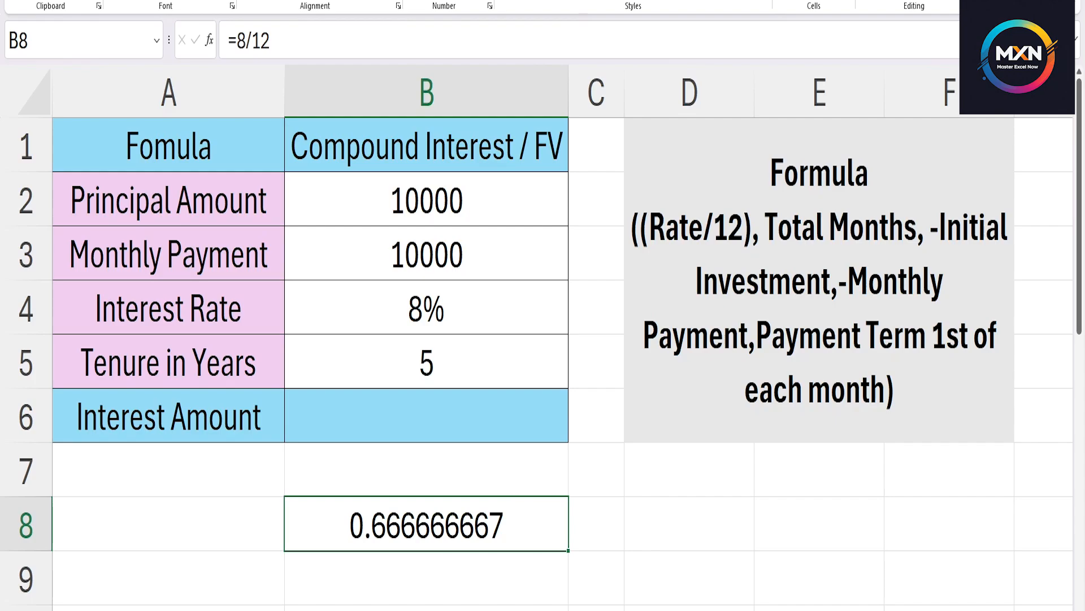
# Reduce the monthly rate in B8 to two decimal places and clear the cell's contents.
pyautogui.click(469, 1)
pyautogui.click(469, 1)
pyautogui.click(469, 1)
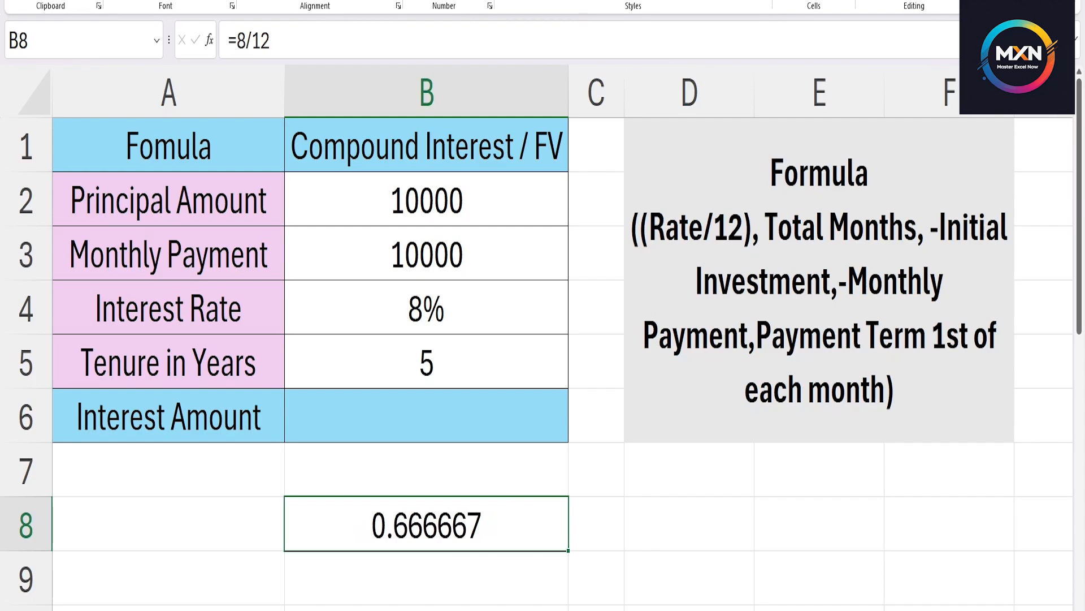
pyautogui.click(470, 1)
pyautogui.click(469, 1)
pyautogui.click(469, 1)
pyautogui.click(469, 2)
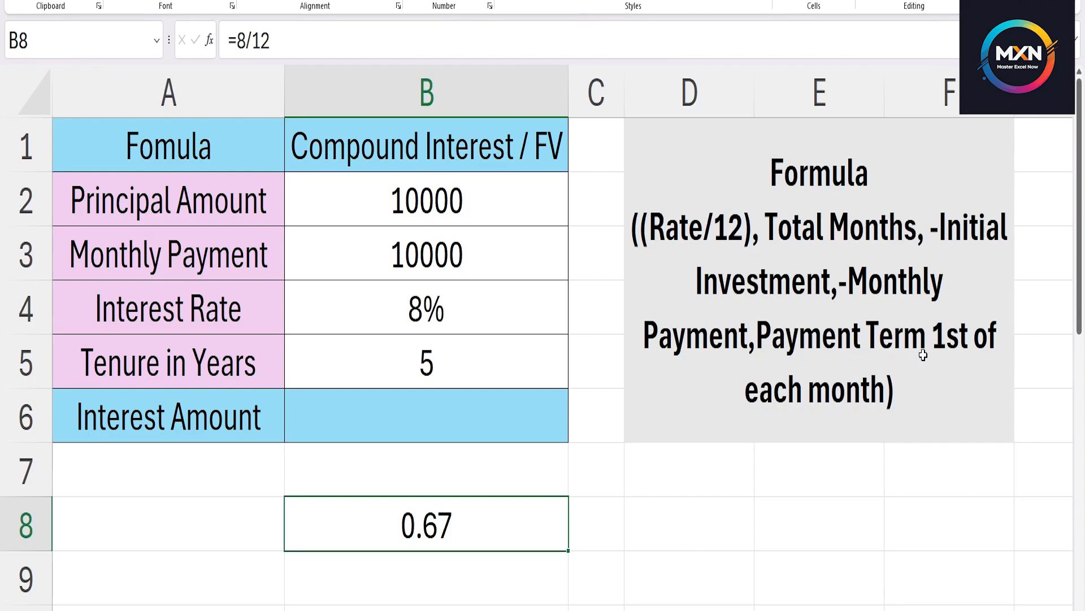
pyautogui.press('Delete')
# Calculate the future value with monthly payments in cell B6 using the formula =FV(B4/12,60,-B2,-B3,1).
pyautogui.click(388, 405)
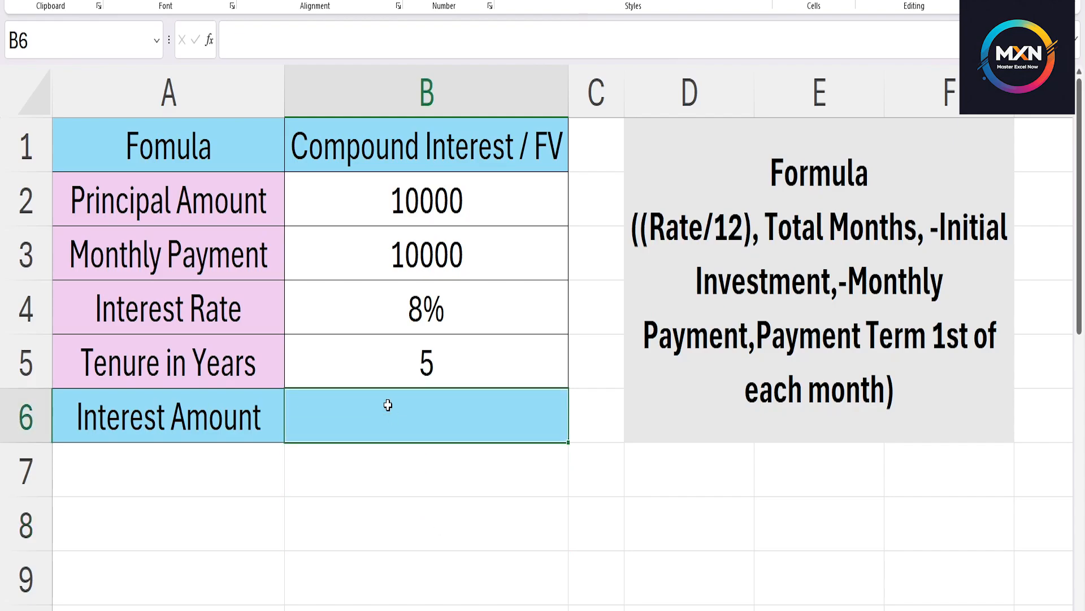
pyautogui.write('=')
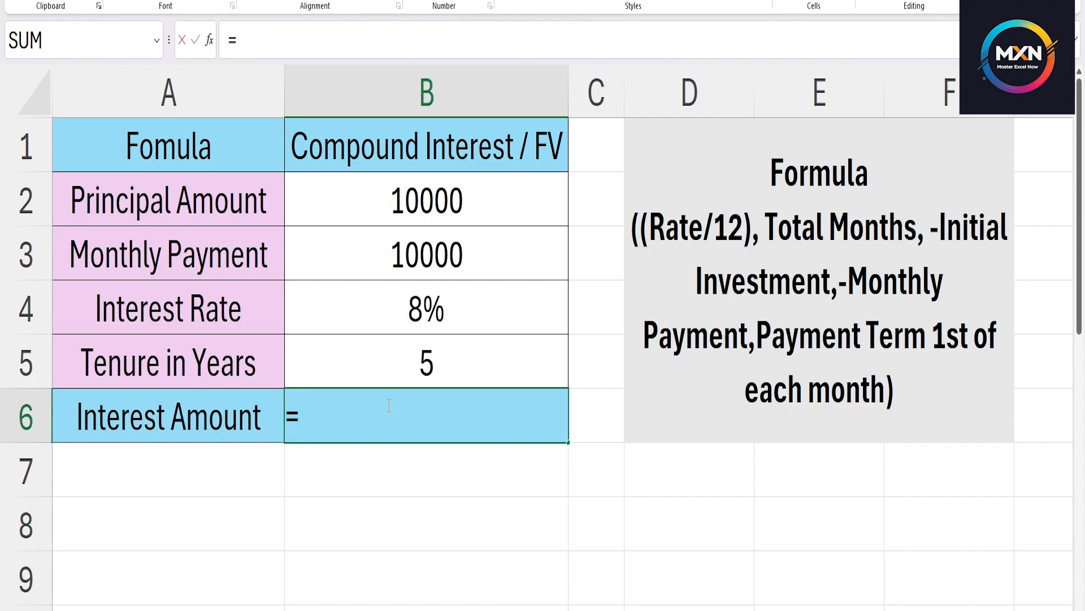
pyautogui.write('FV')
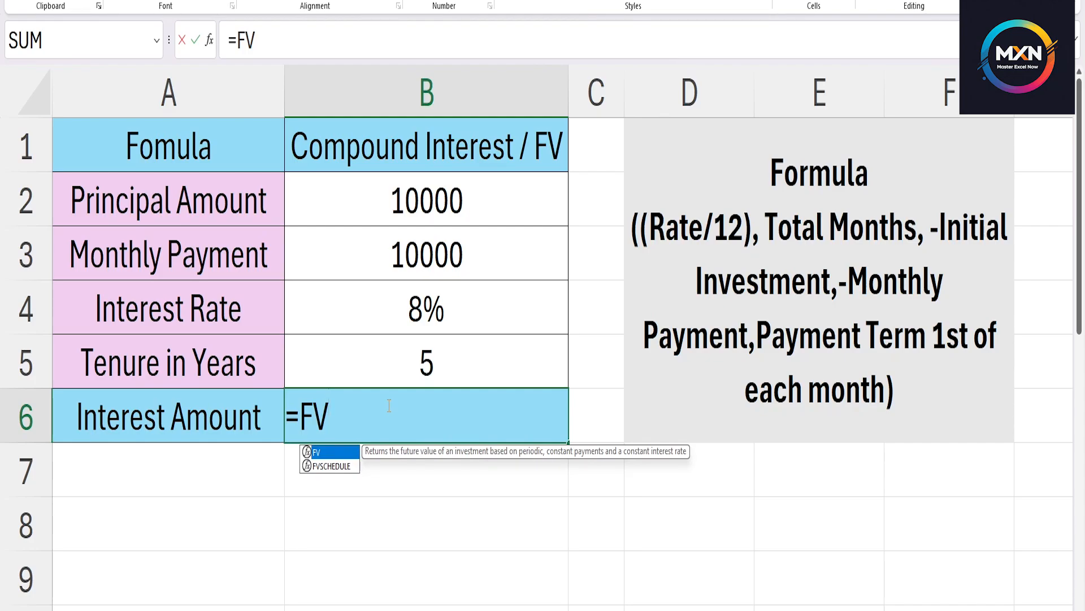
pyautogui.write('(')
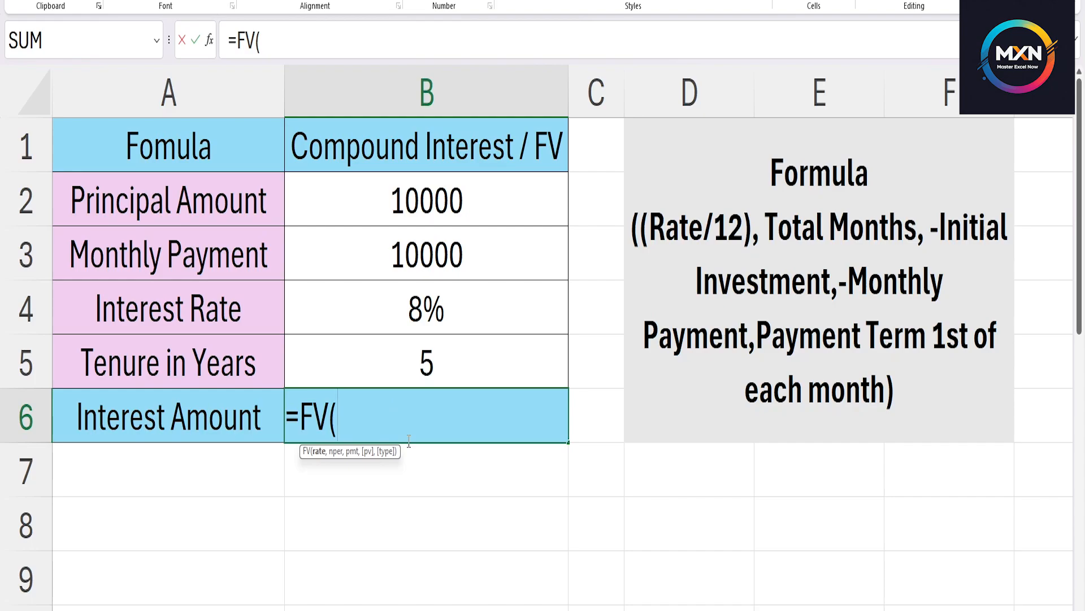
pyautogui.click(430, 306)
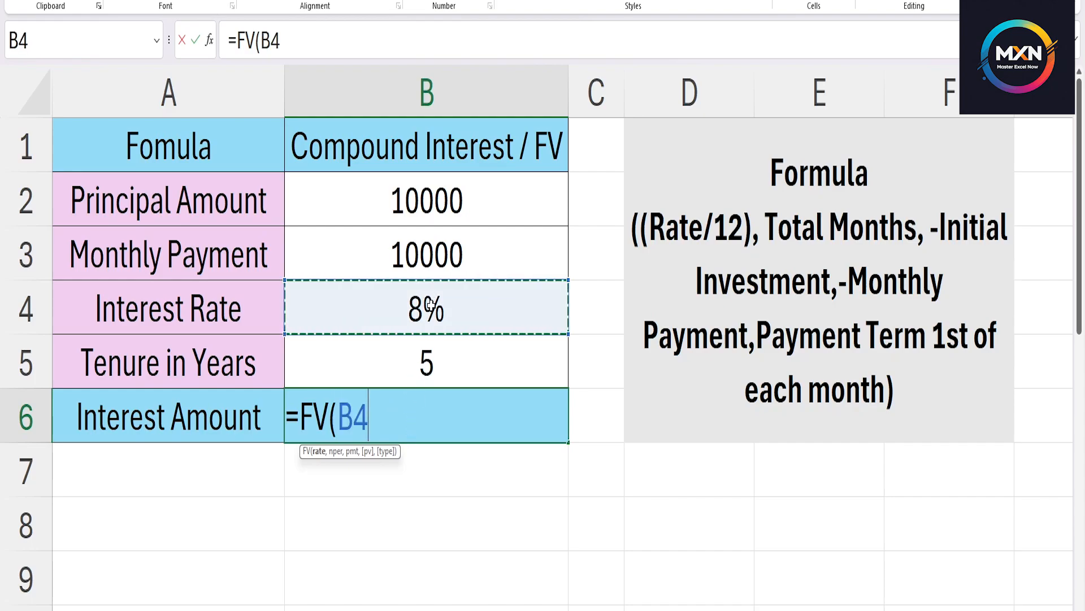
pyautogui.write('/12,60')
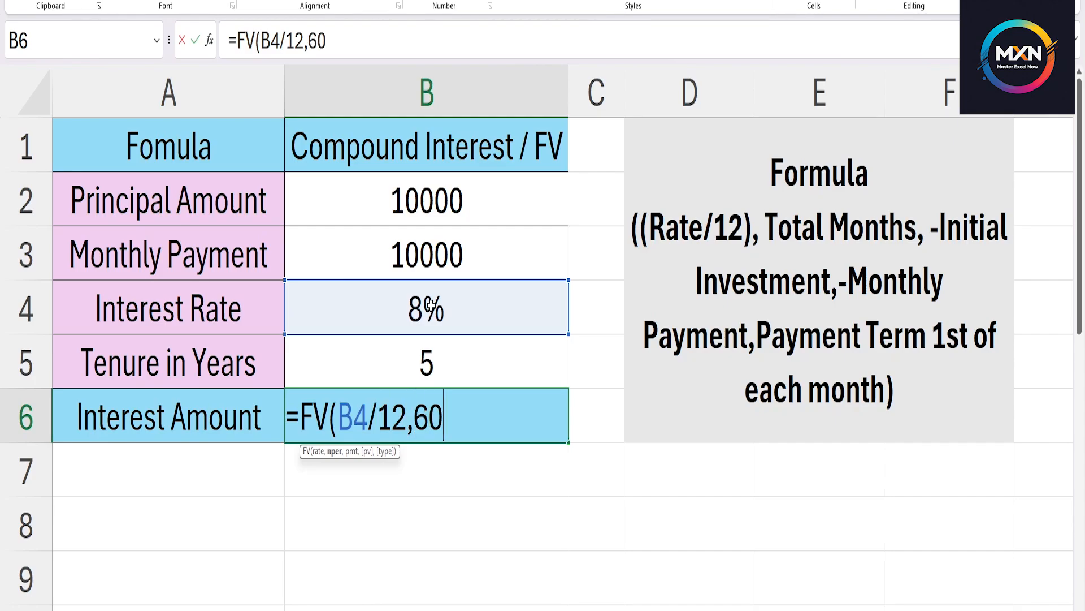
pyautogui.write(',-')
pyautogui.click(420, 205)
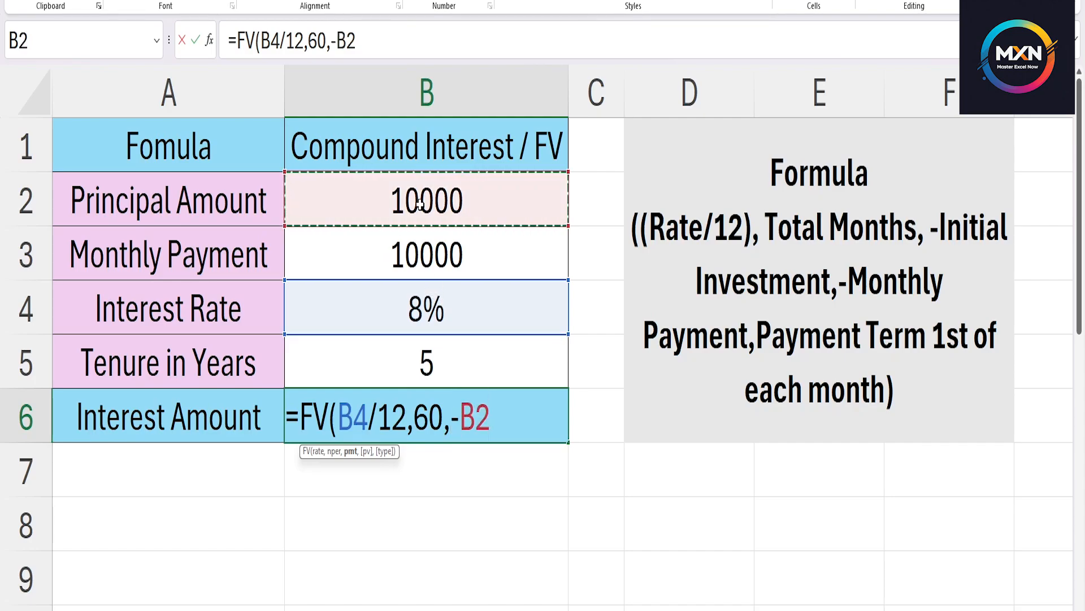
pyautogui.write(',')
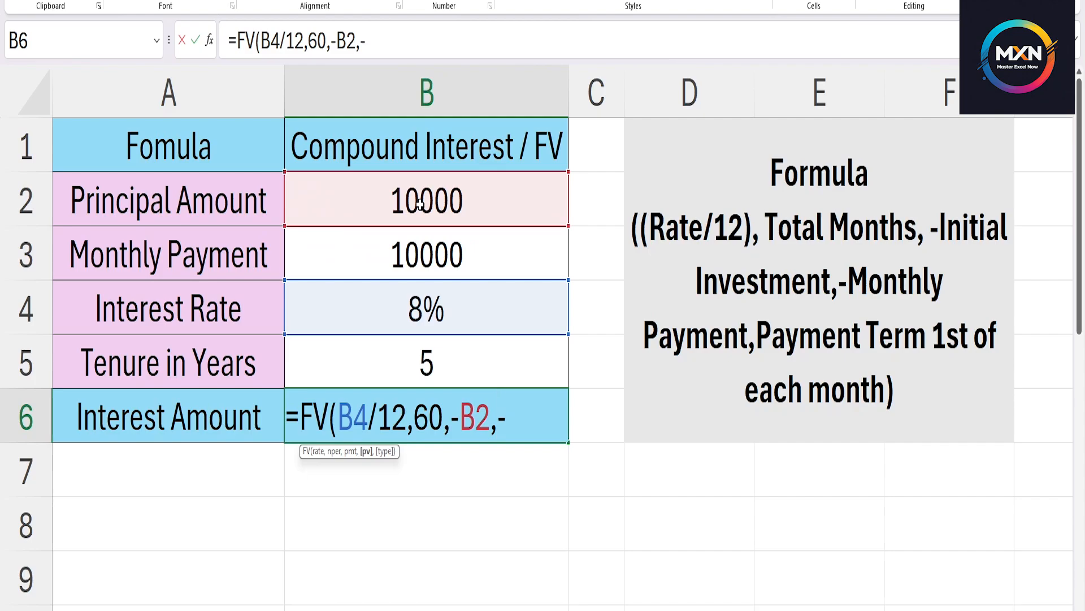
pyautogui.write('-')
pyautogui.click(446, 267)
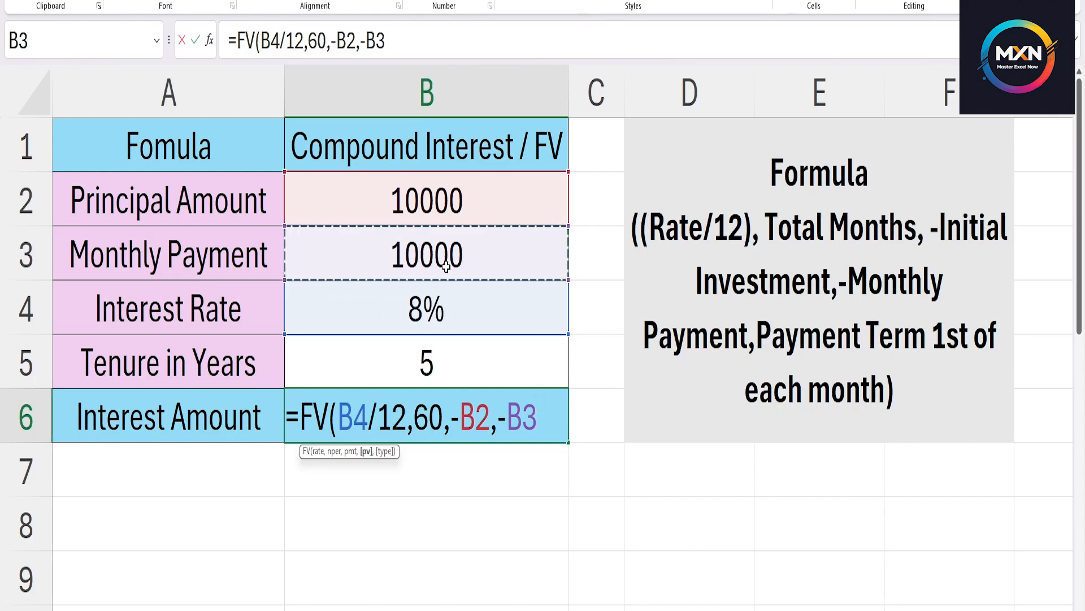
pyautogui.write(',1')
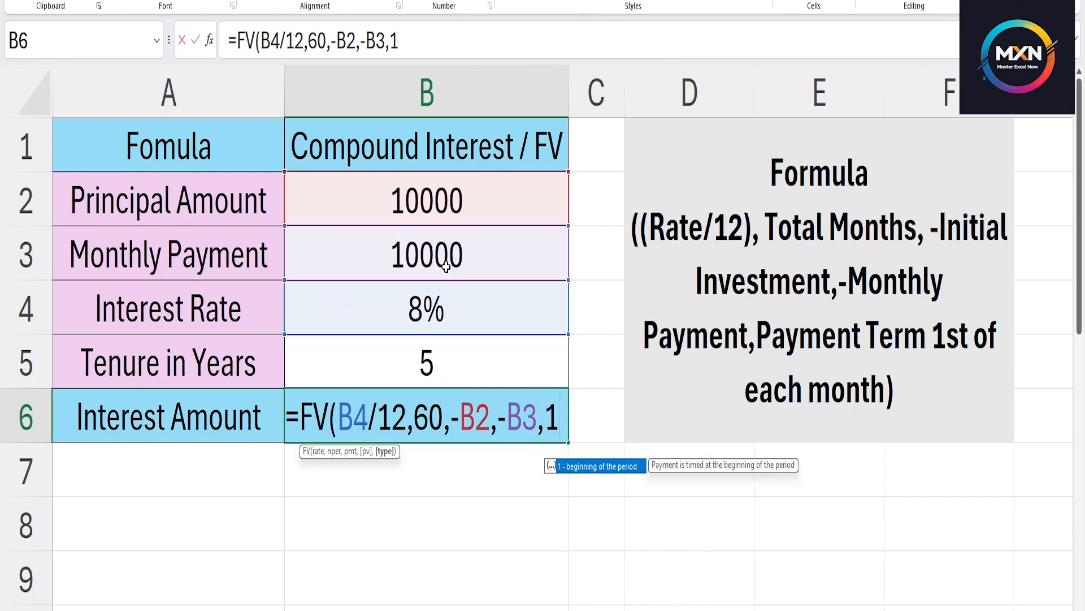
pyautogui.write(')')
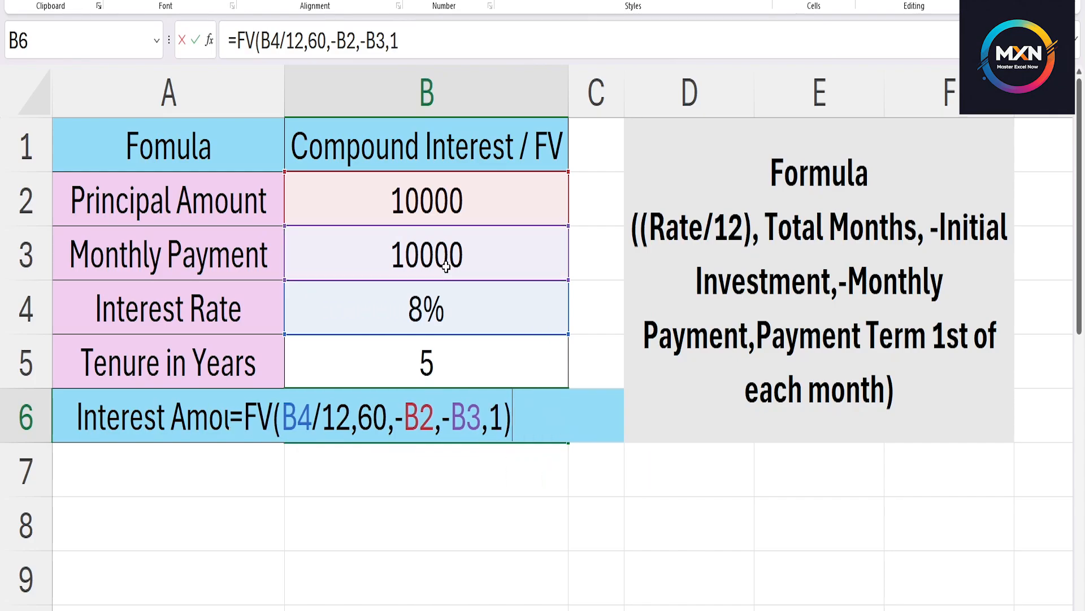
pyautogui.press('Return')
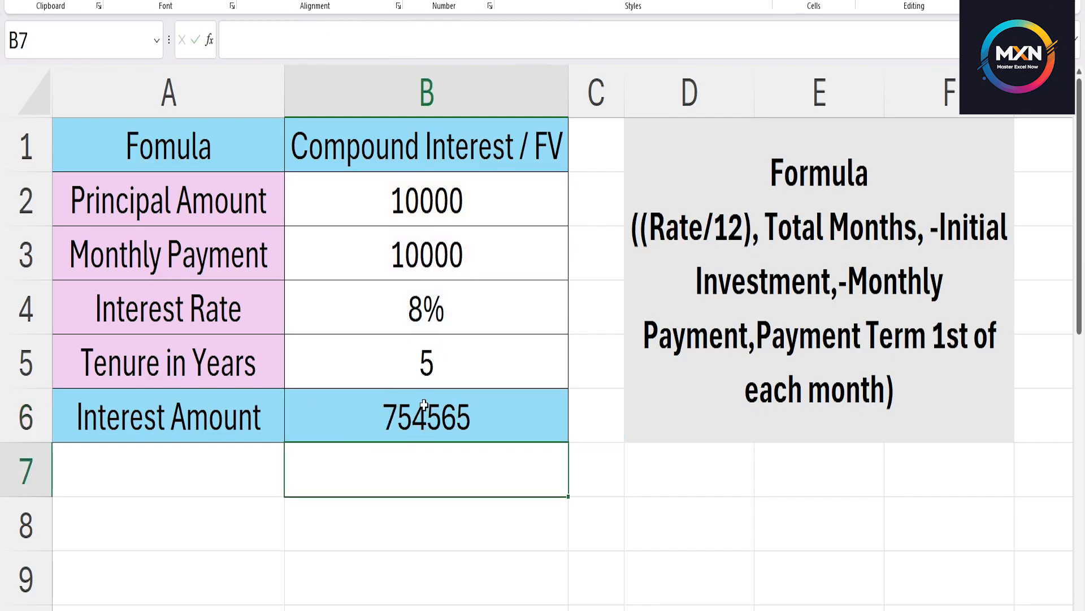
pyautogui.click(394, 414)
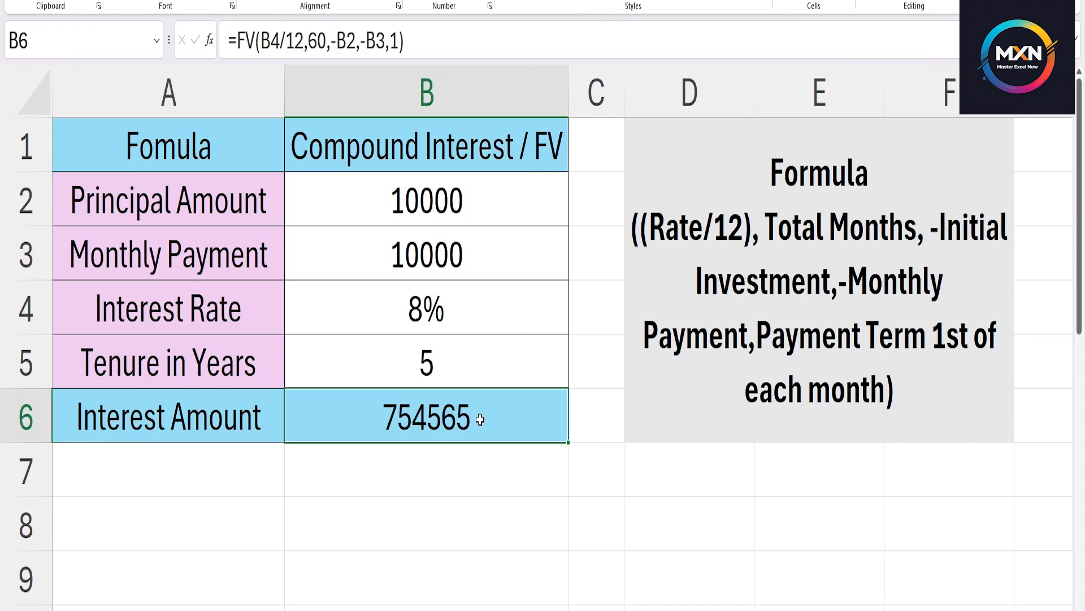
# Add the label "Principal Invested" in cell A7 and copy the Interest Amount row's formatting onto A7:B7.
pyautogui.click(181, 465)
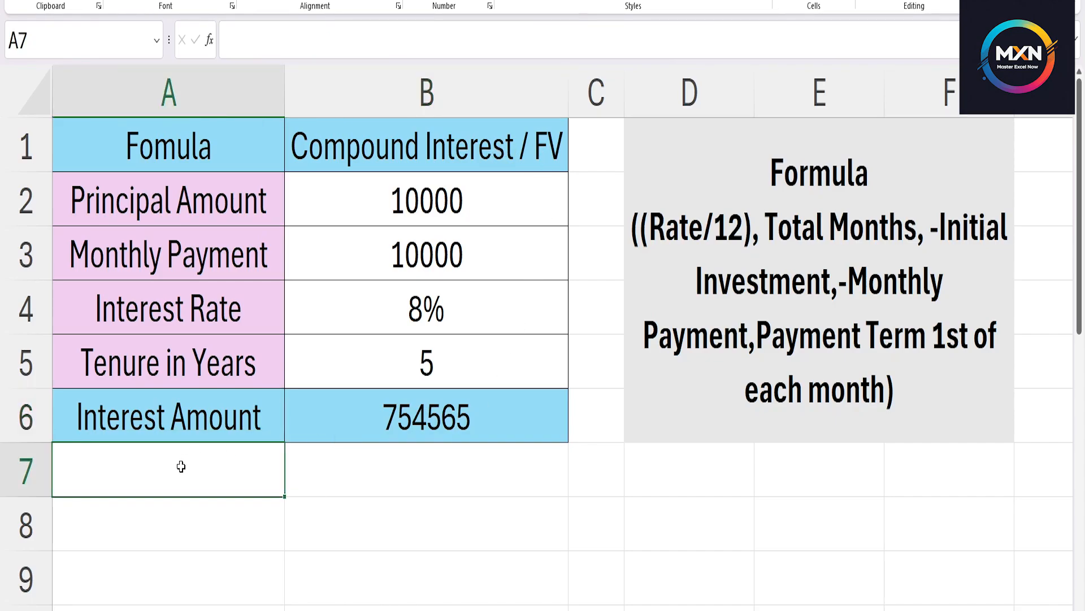
pyautogui.write('Princ')
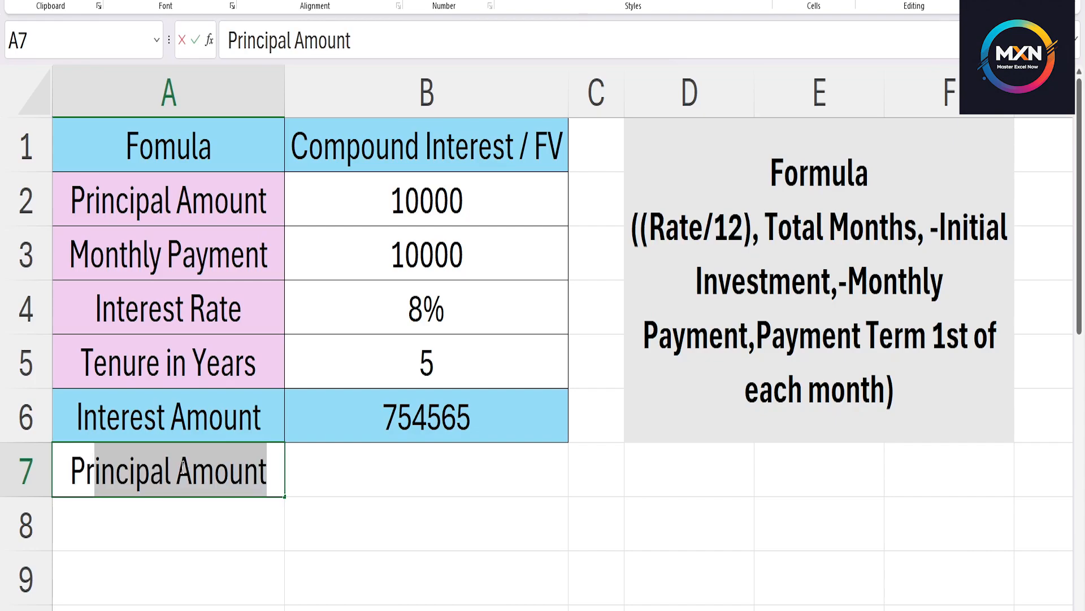
pyautogui.write('ipal ')
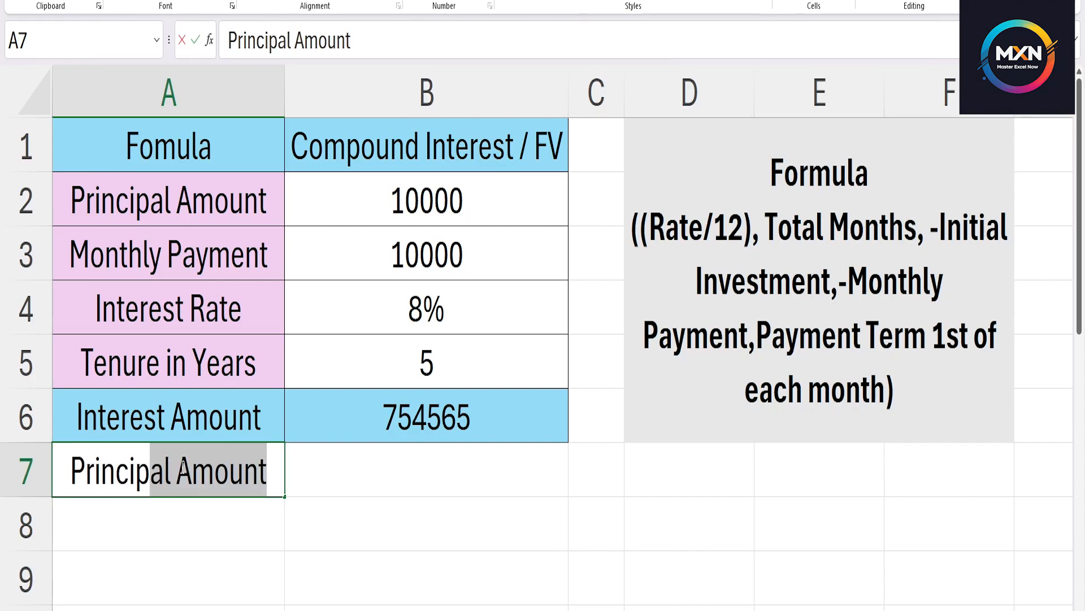
pyautogui.write('Invested')
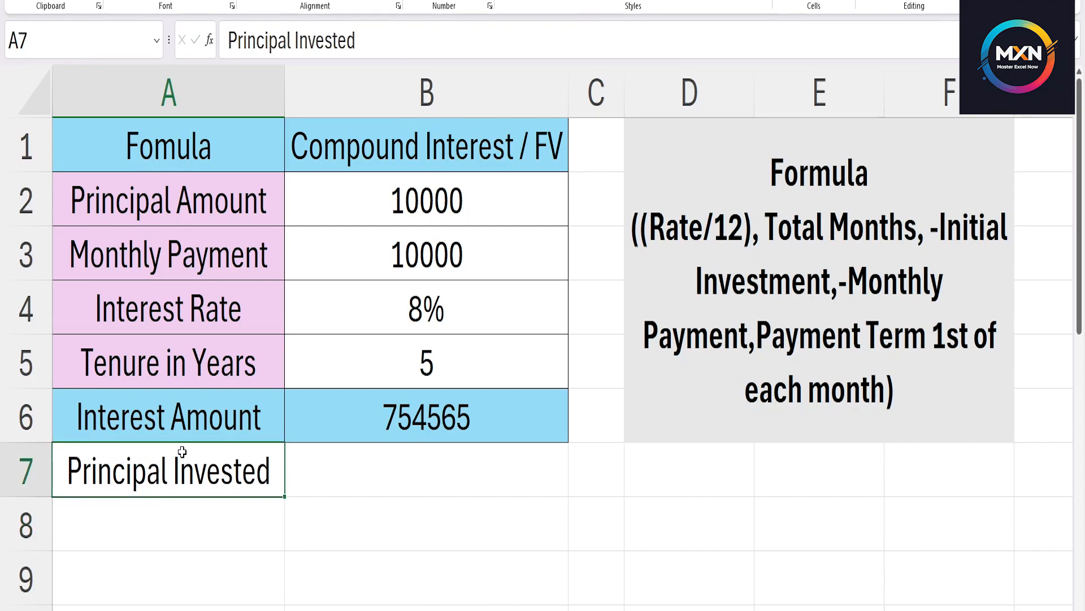
pyautogui.moveTo(183, 418); pyautogui.dragTo(441, 430)
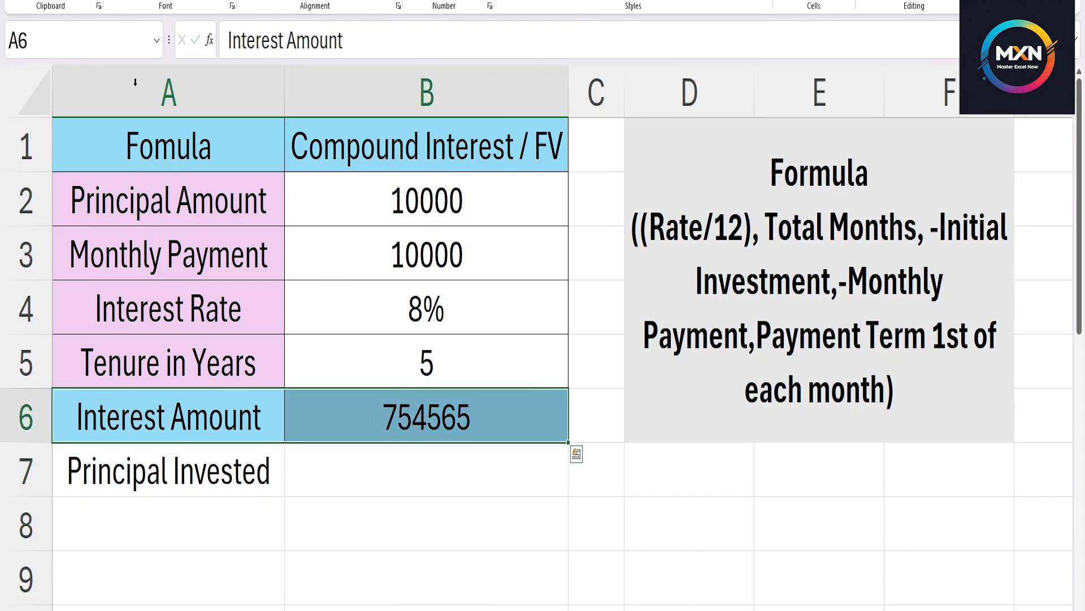
pyautogui.click(207, 469)
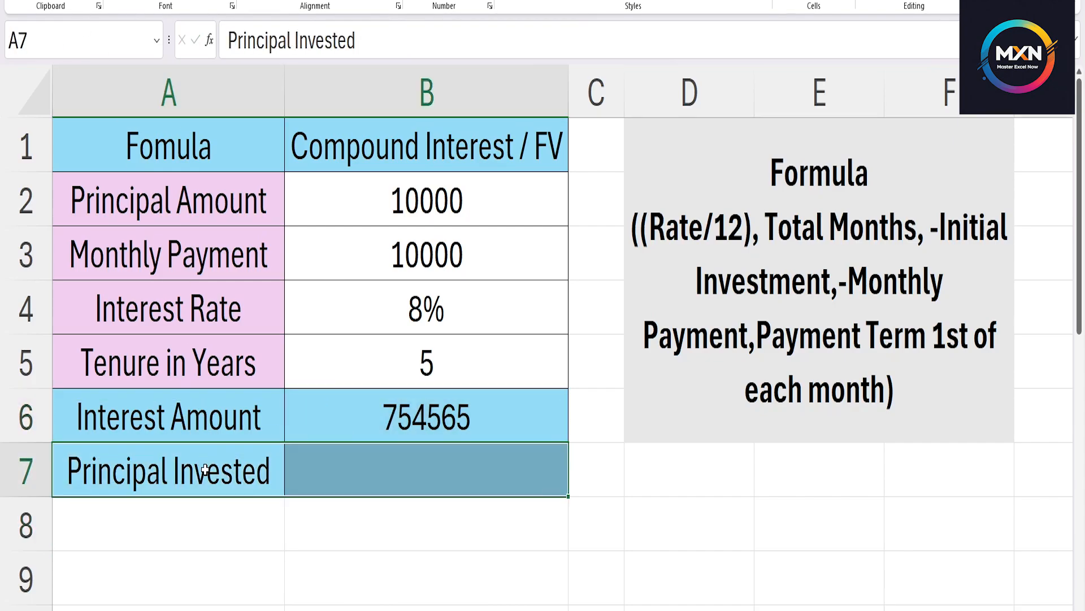
# Calculate the principal invested in cell B7 of the compound interest table using the formula =10000*61.
pyautogui.click(337, 472)
pyautogui.write('=')
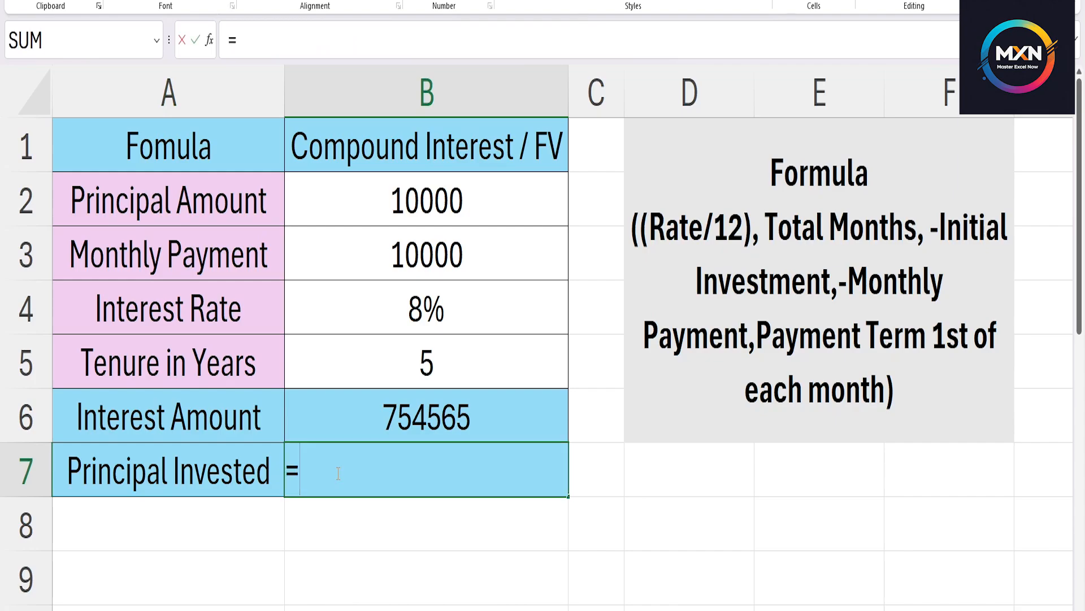
pyautogui.write('10000')
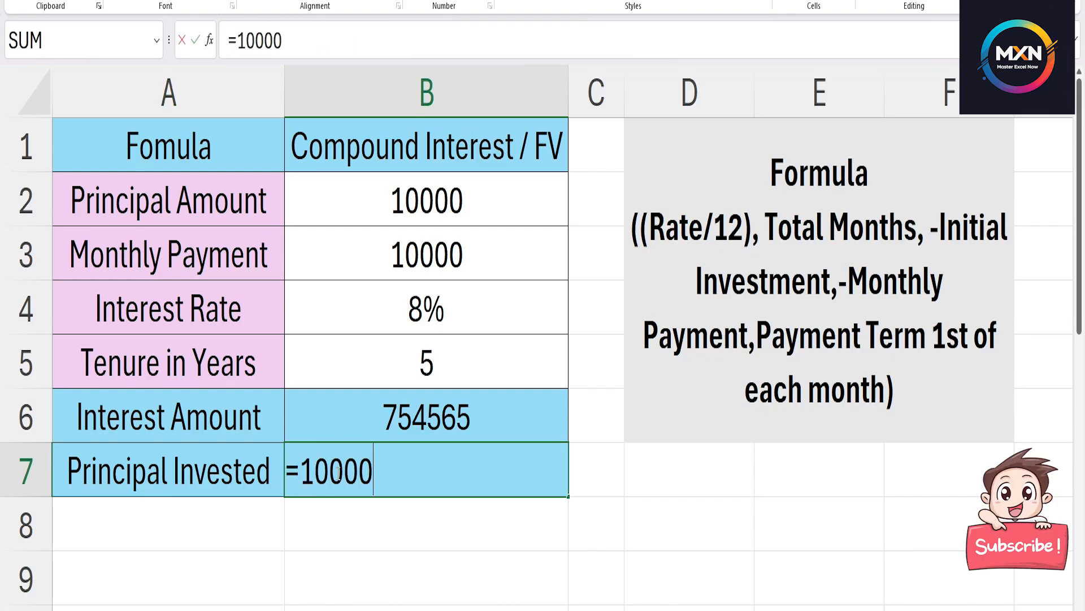
pyautogui.write('*61')
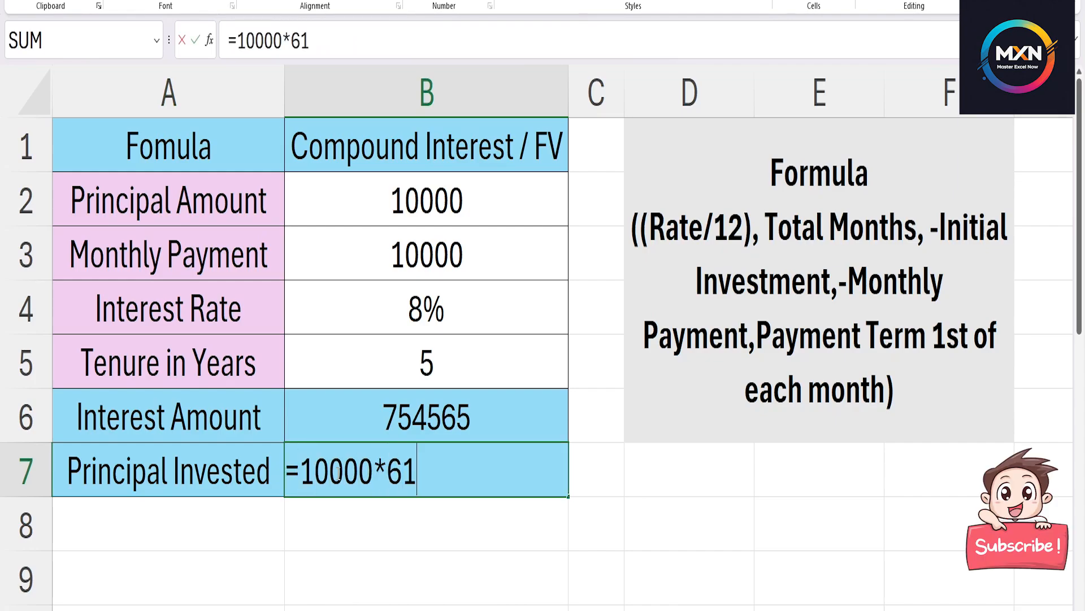
pyautogui.press('Return')
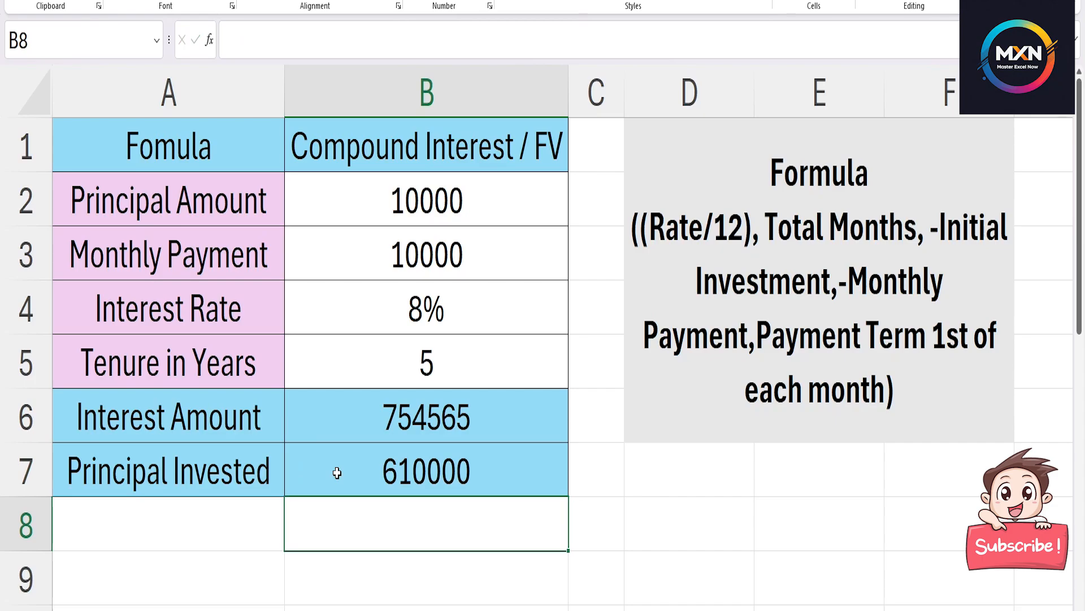
# Add the label "Compound Interest" in cell A8 and copy the Principal Invested row's formatting onto A8:B8.
pyautogui.press('Left')
pyautogui.write('Co')
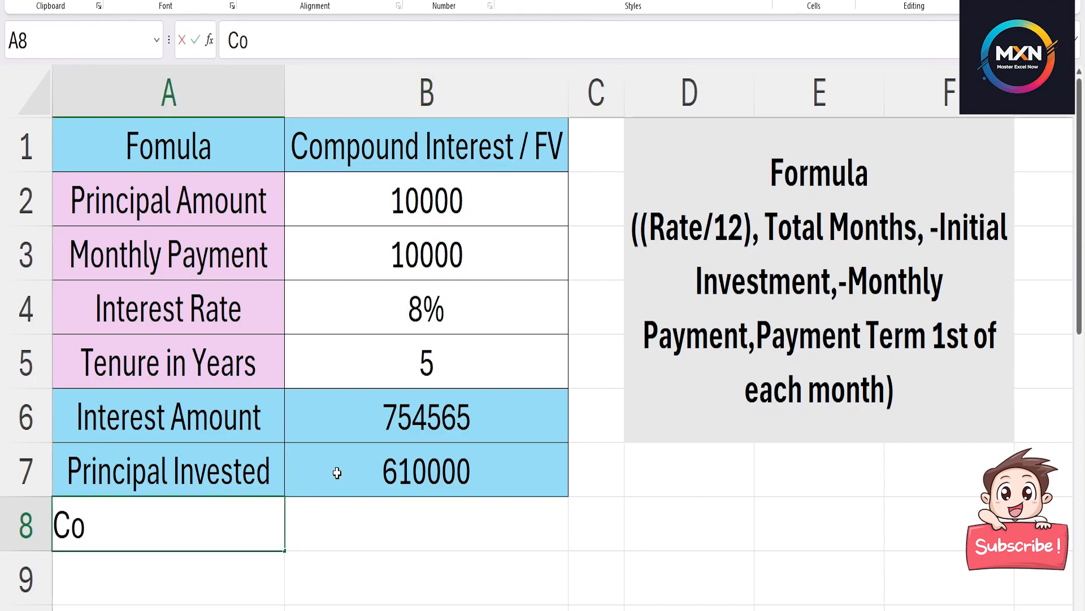
pyautogui.write('mpoun')
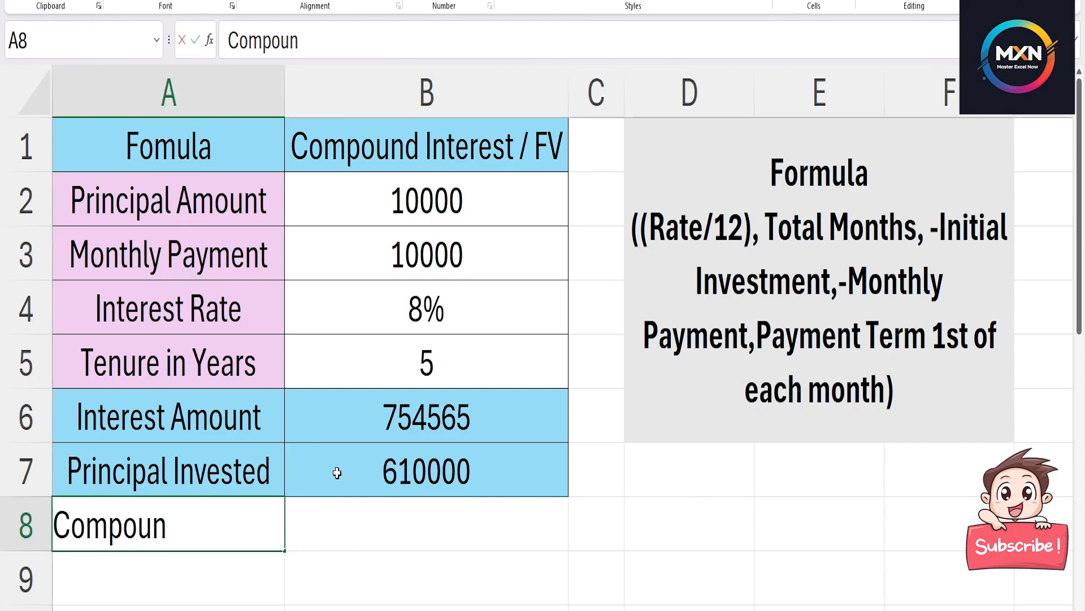
pyautogui.write('d Interest')
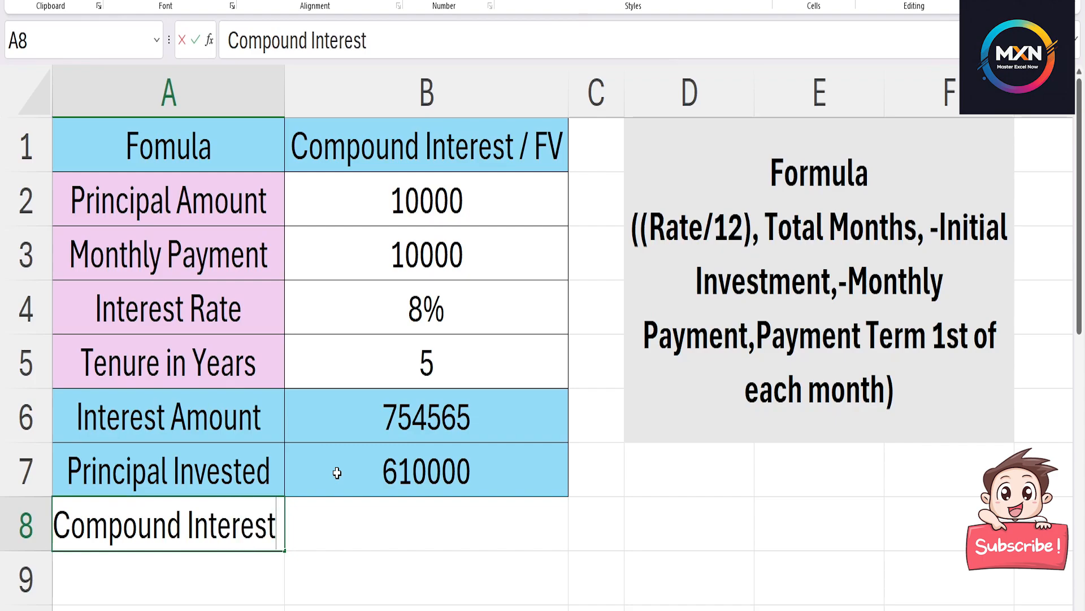
pyautogui.click(255, 430)
pyautogui.moveTo(222, 461); pyautogui.dragTo(354, 492)
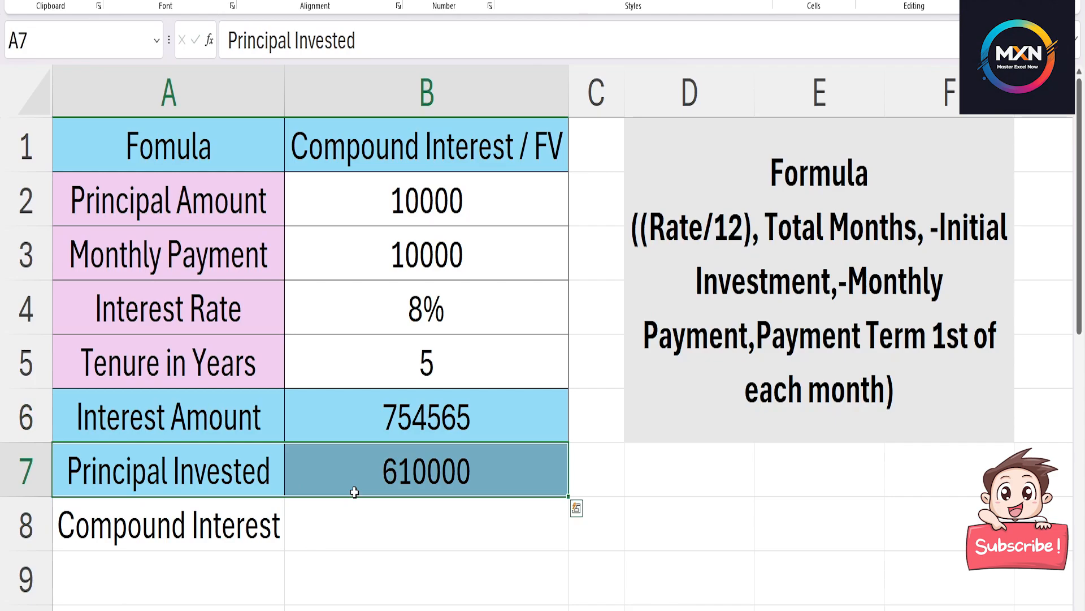
pyautogui.click(73, 3)
pyautogui.moveTo(181, 517); pyautogui.dragTo(354, 516)
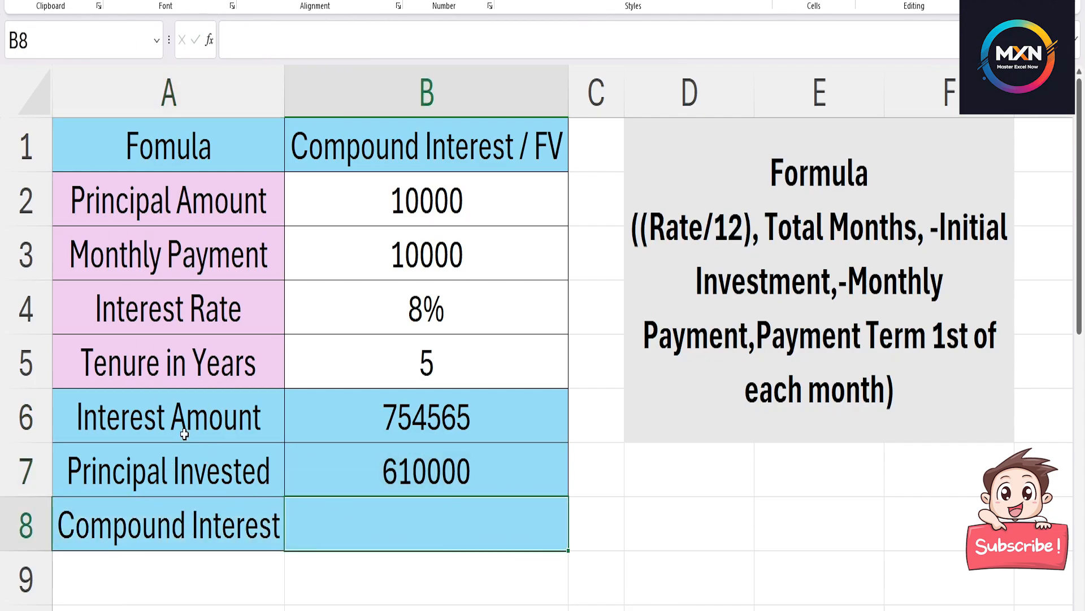
# Calculate the compound interest in cell B8 by subtracting the principal invested from the future value using the formula =B6-B7.
pyautogui.click(206, 501)
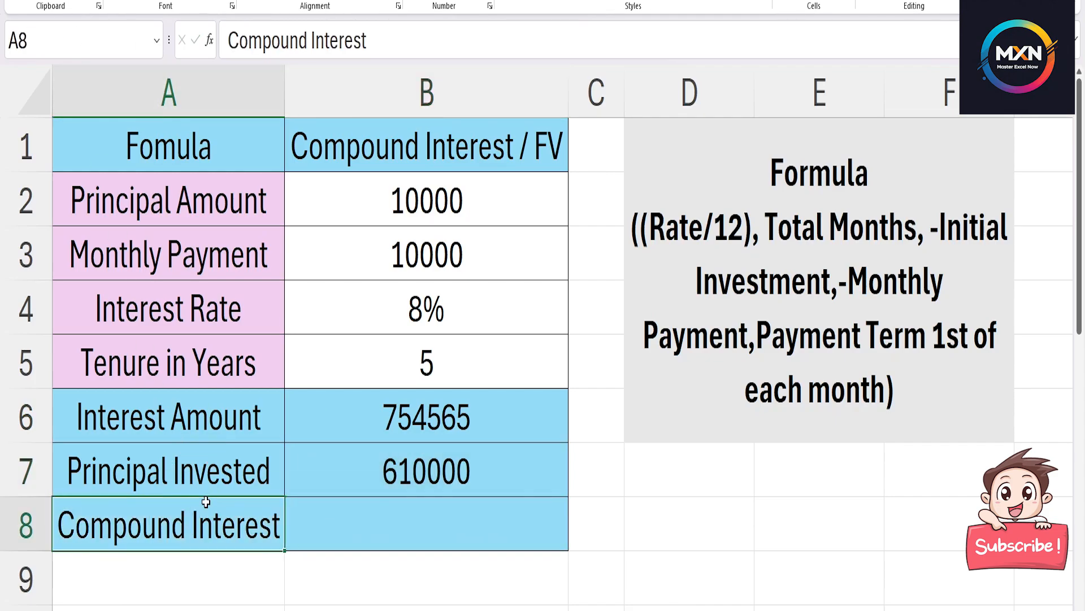
pyautogui.click(375, 520)
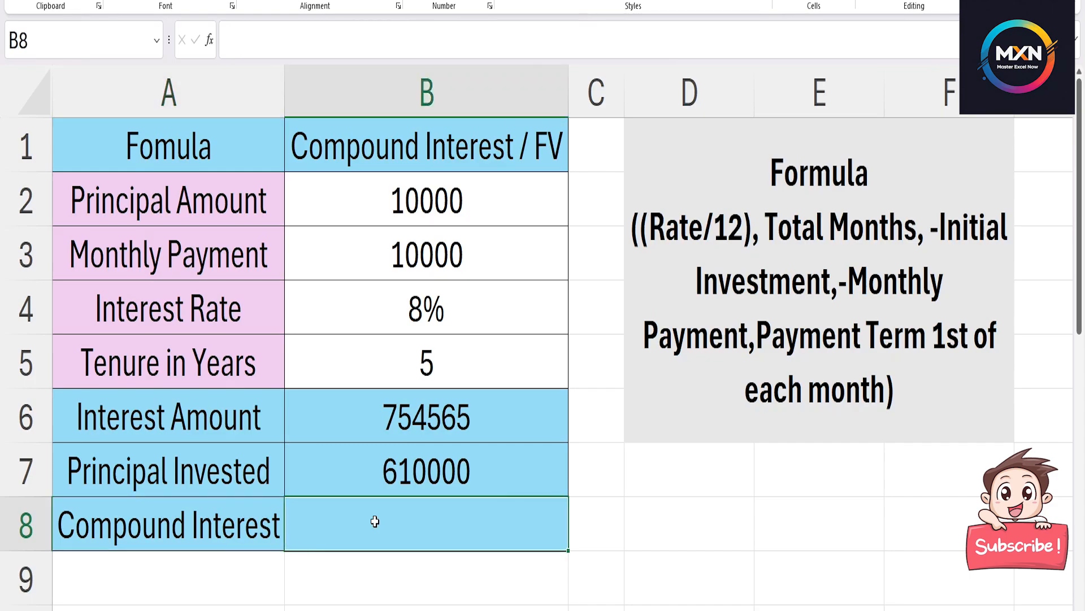
pyautogui.write('=')
pyautogui.press('Up')
pyautogui.press('Up')
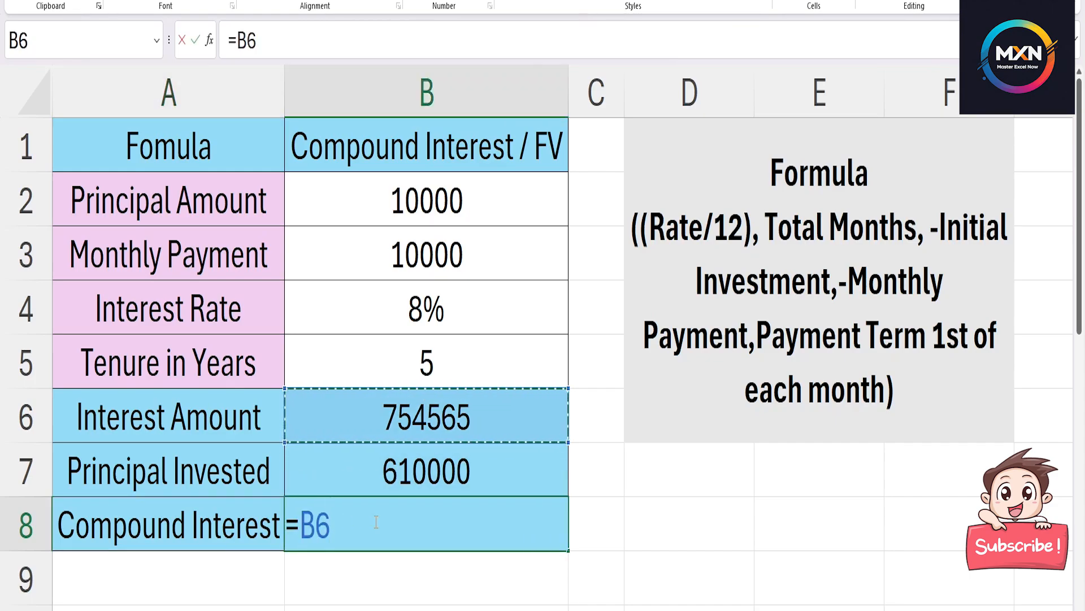
pyautogui.write('-')
pyautogui.press('Up')
pyautogui.press('Return')
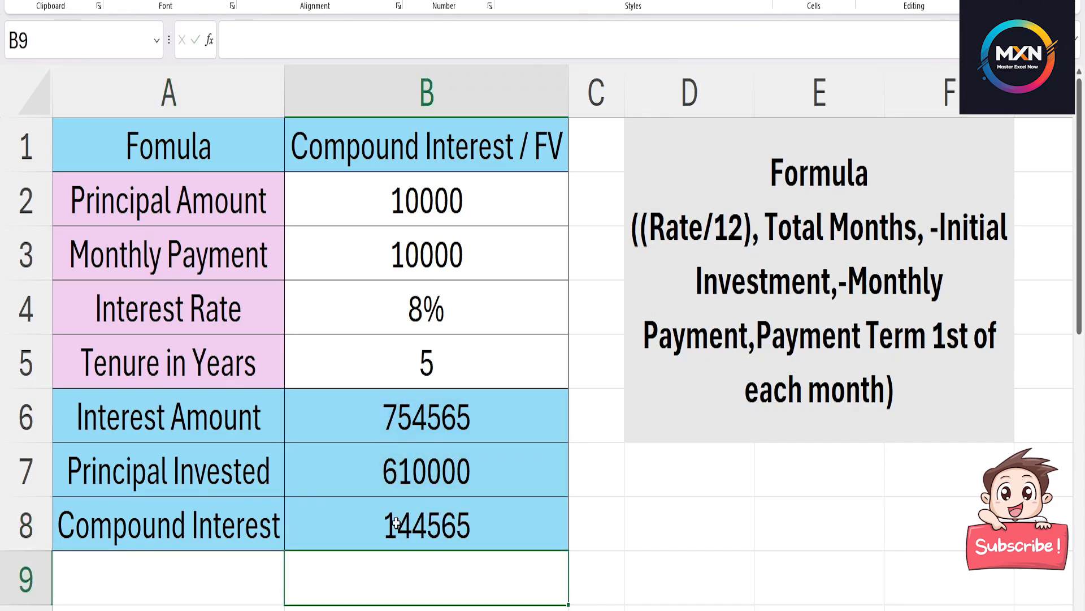
pyautogui.click(395, 523)
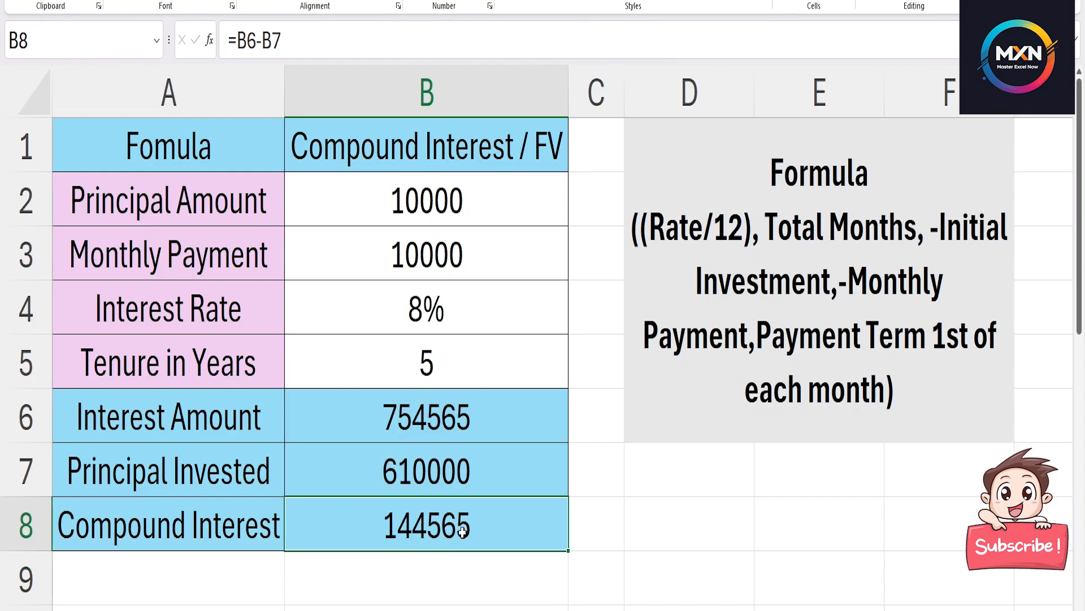
pyautogui.click(444, 478)
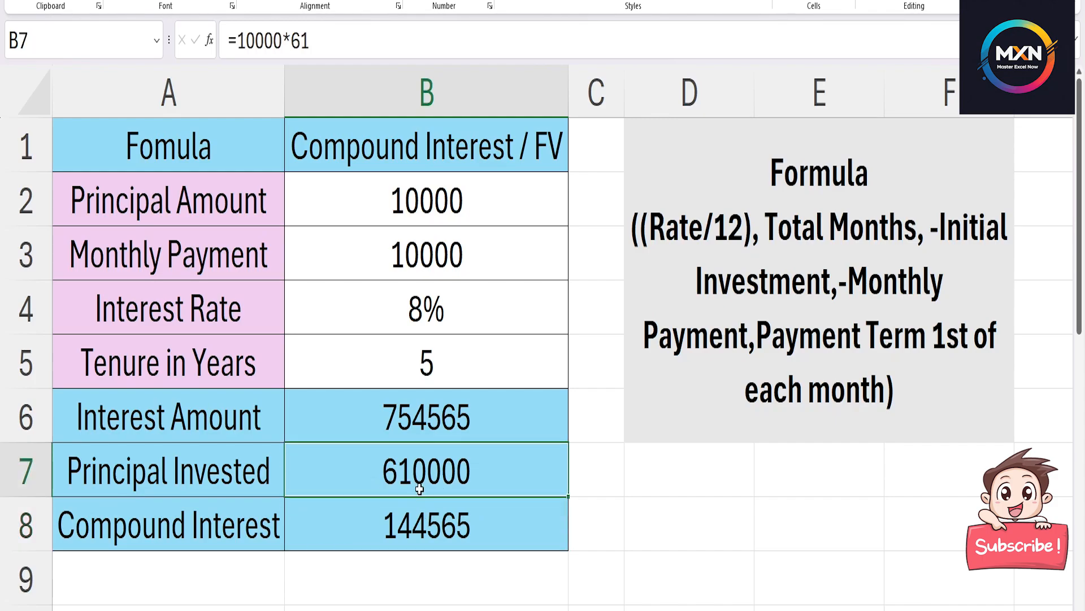
pyautogui.click(436, 422)
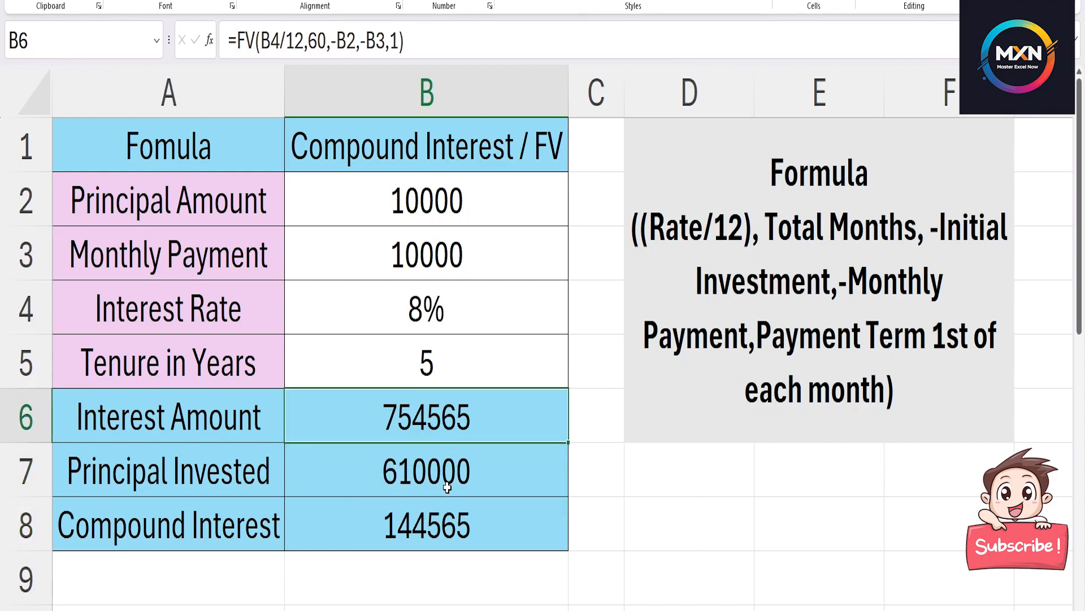